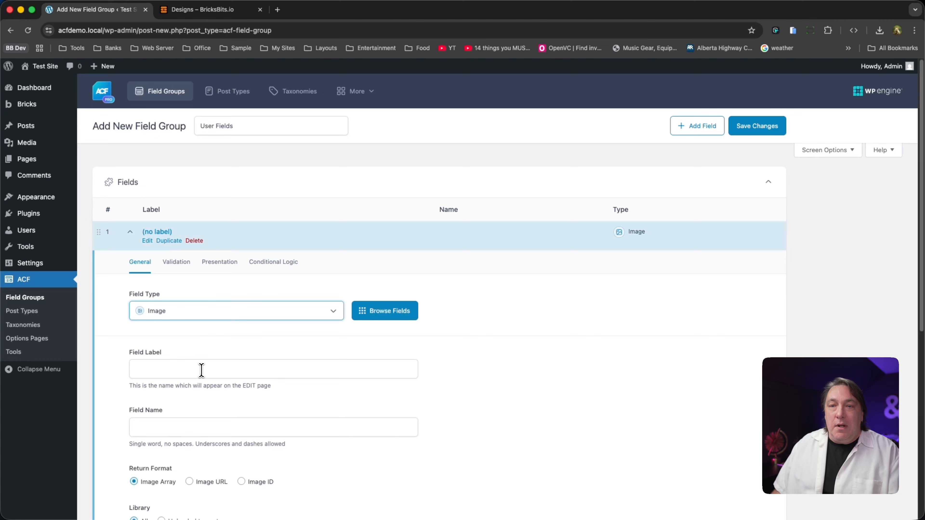
- Label the image field Headshot, with headshot as its field name
click(202, 369)
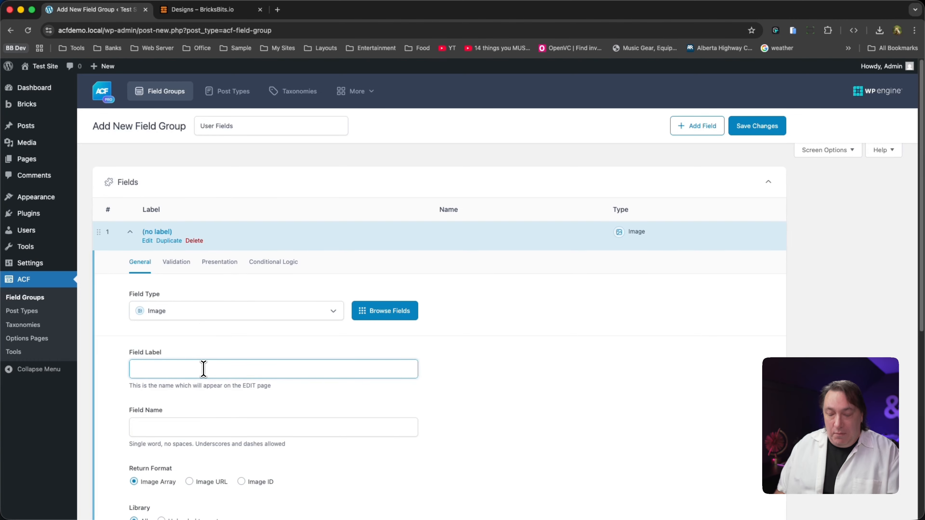
text(Headshot)
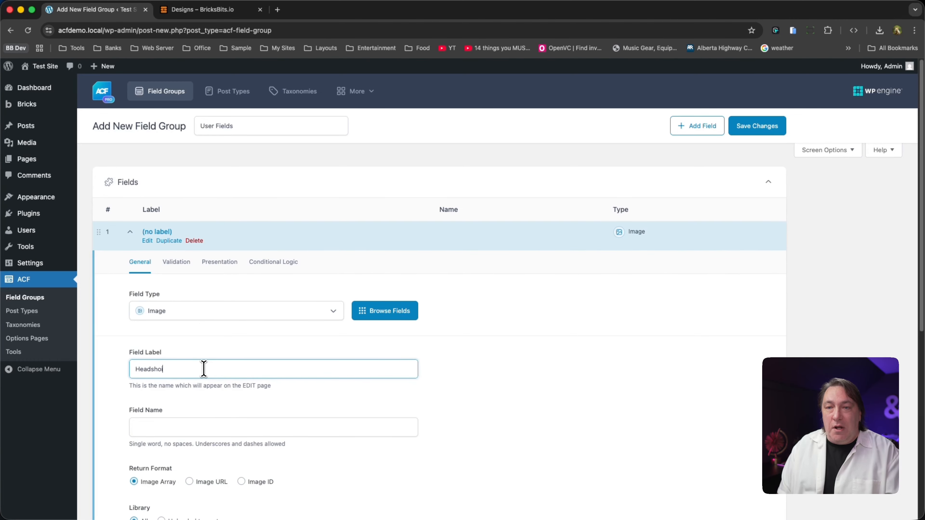
key(Tab)
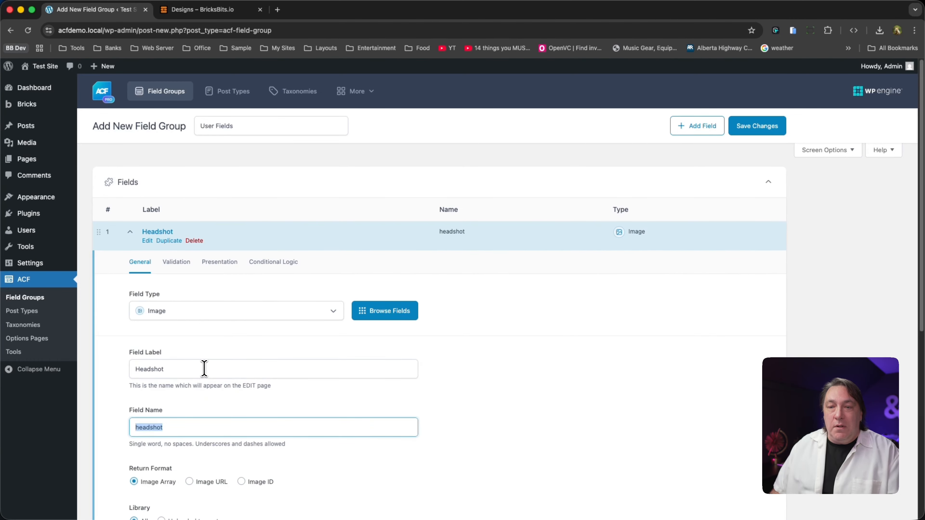
- Add a second field to the group and set its field type to Select
scroll(204, 369, down, 5)
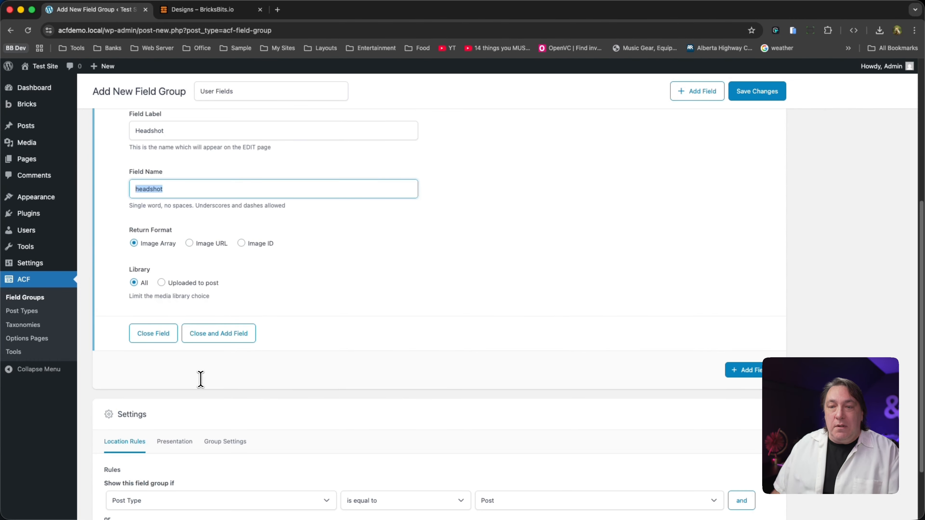
click(741, 369)
scroll(193, 418, down, 2)
scroll(193, 418, down, 1)
click(184, 341)
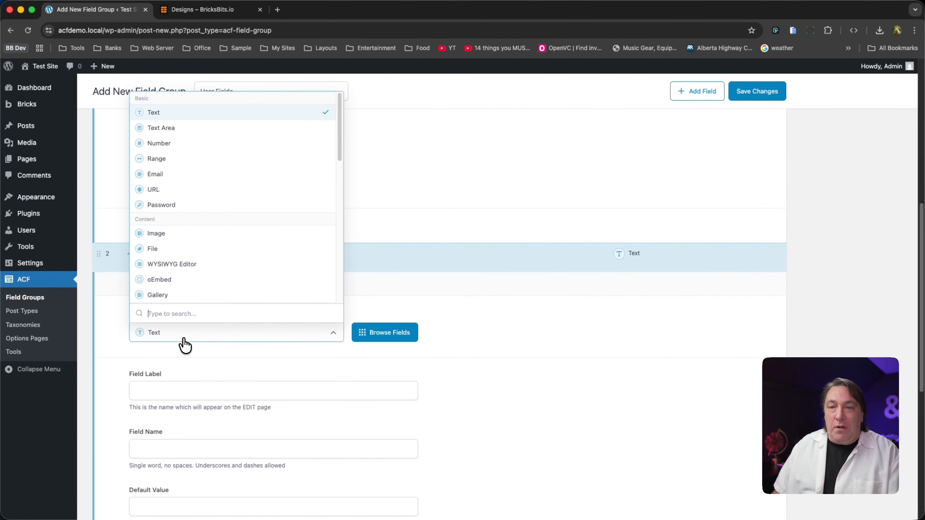
text(selc)
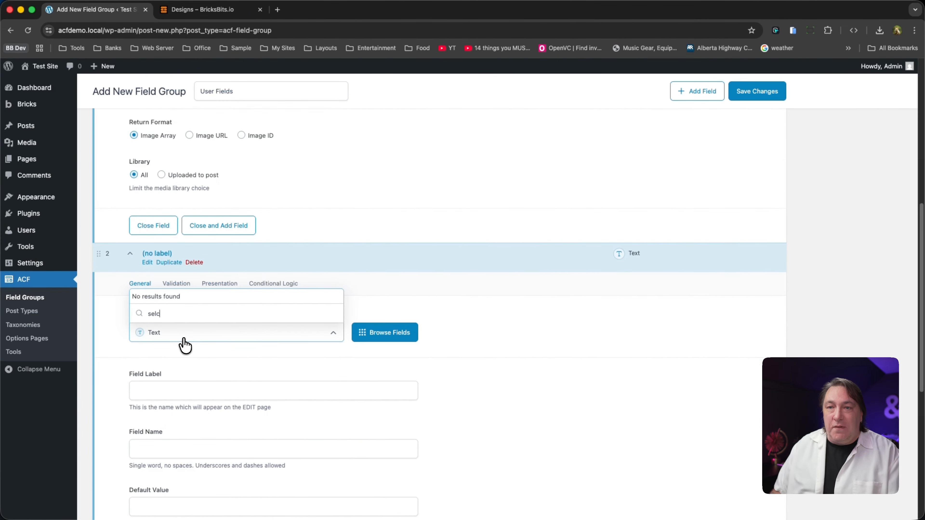
key(BackSpace)
click(214, 296)
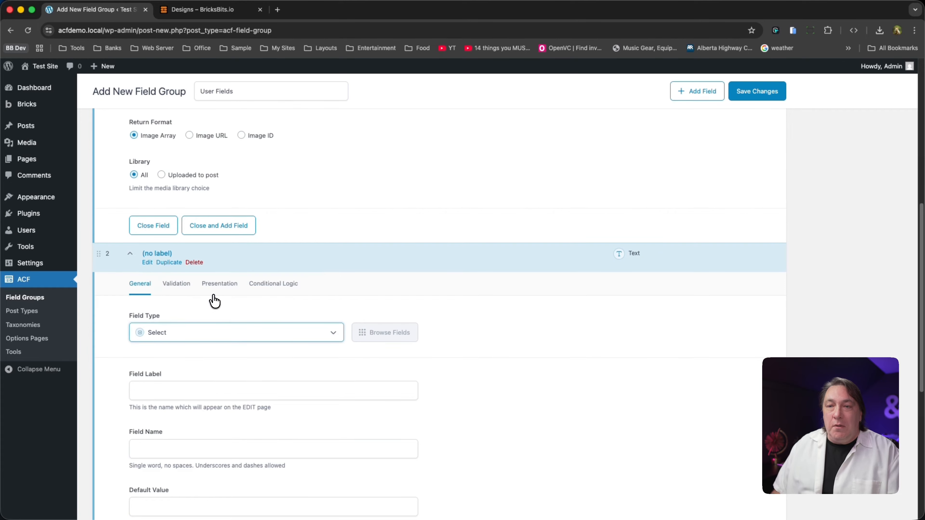
click(204, 386)
text(City)
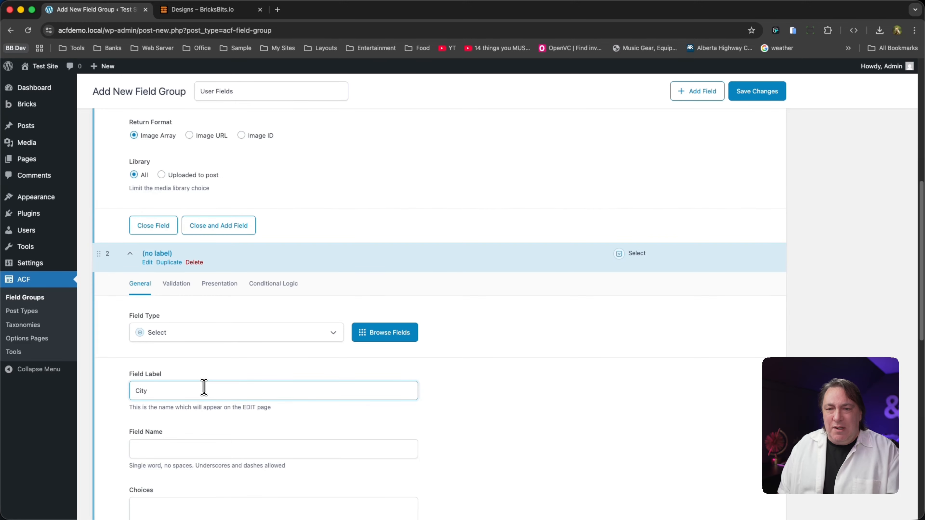
key(Tab)
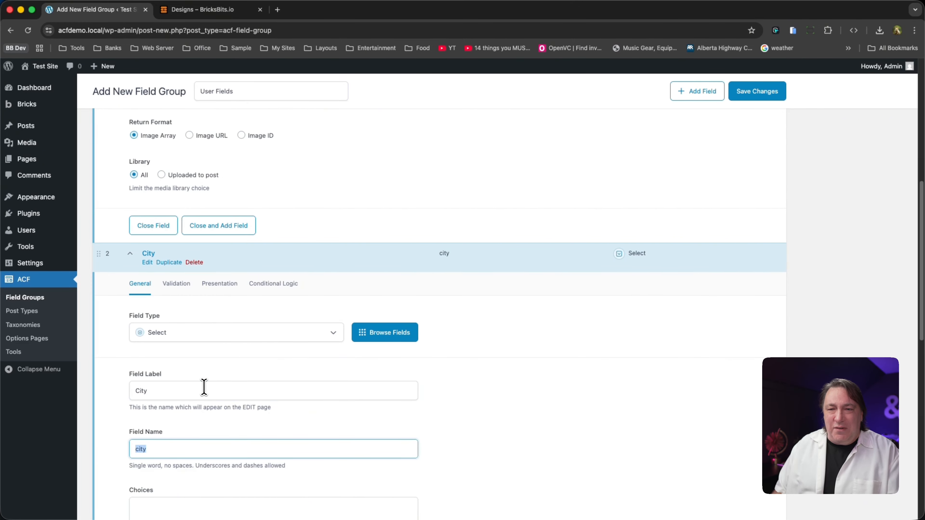
- Label the select field Location and have its field name regenerated as location
double_click(169, 390)
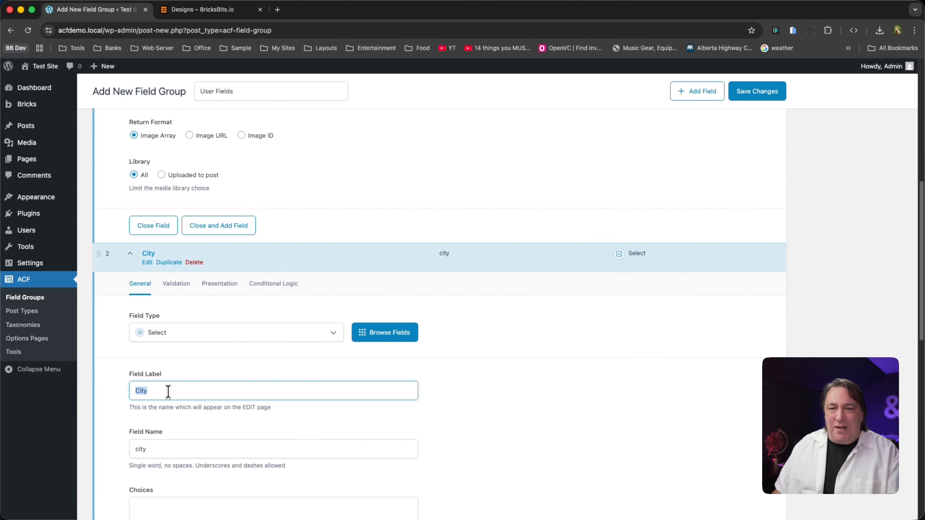
text(Location)
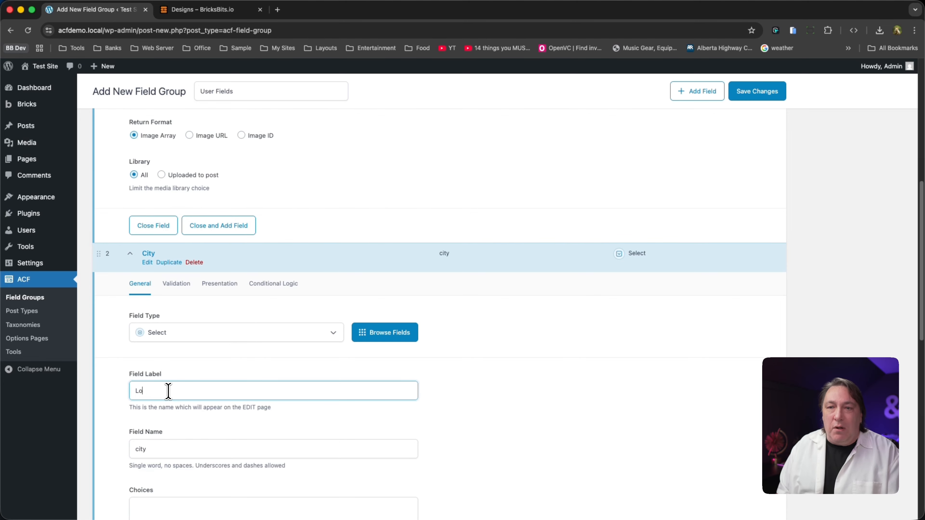
key(Tab)
key(BackSpace)
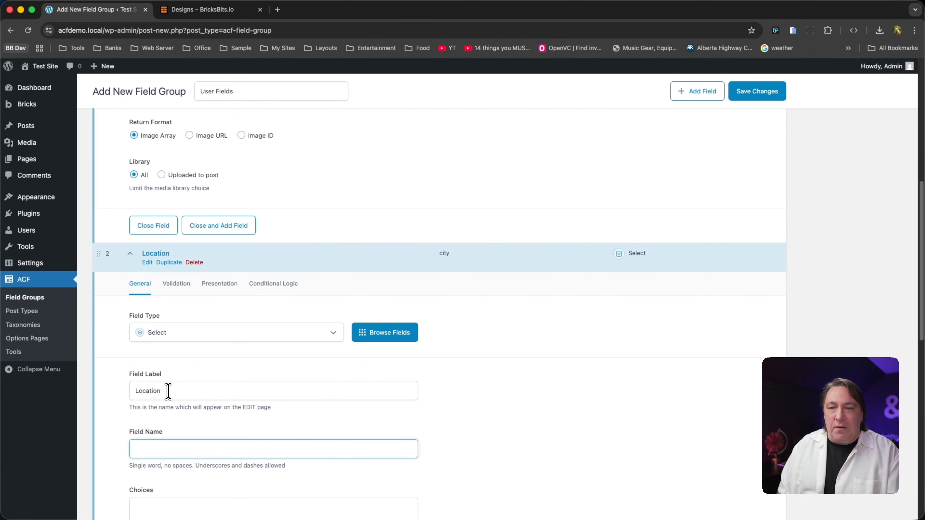
click(168, 390)
key(Tab)
- Enter Paris and New York on separate lines as the choices of the Location field
scroll(204, 451, down, 6)
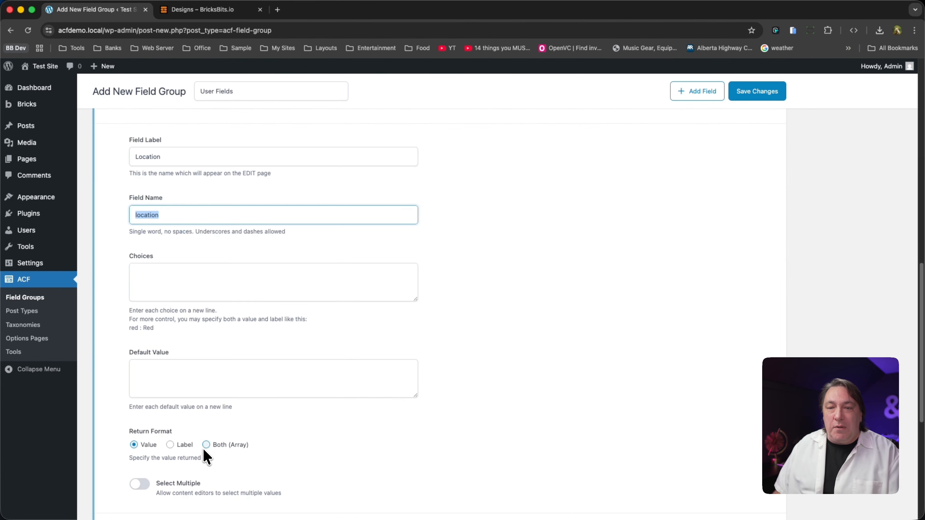
click(181, 284)
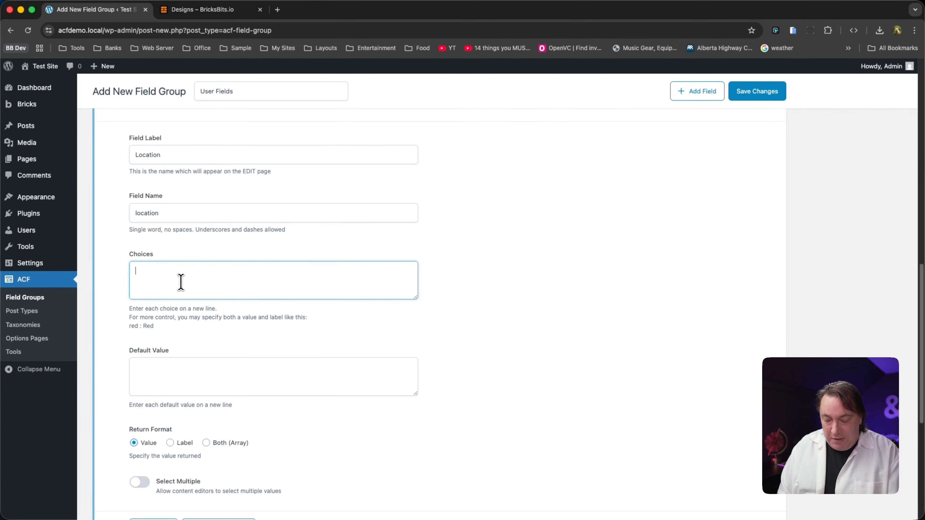
text(Paris )
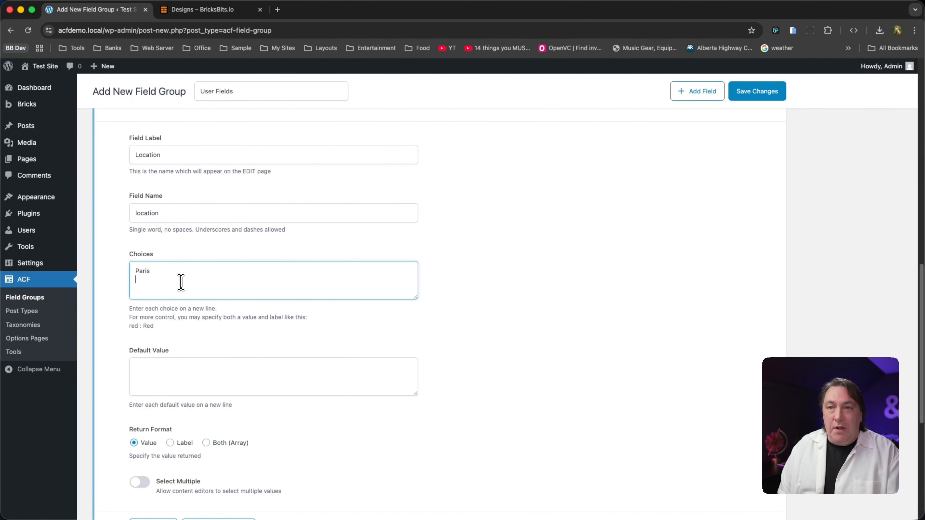
text(New York)
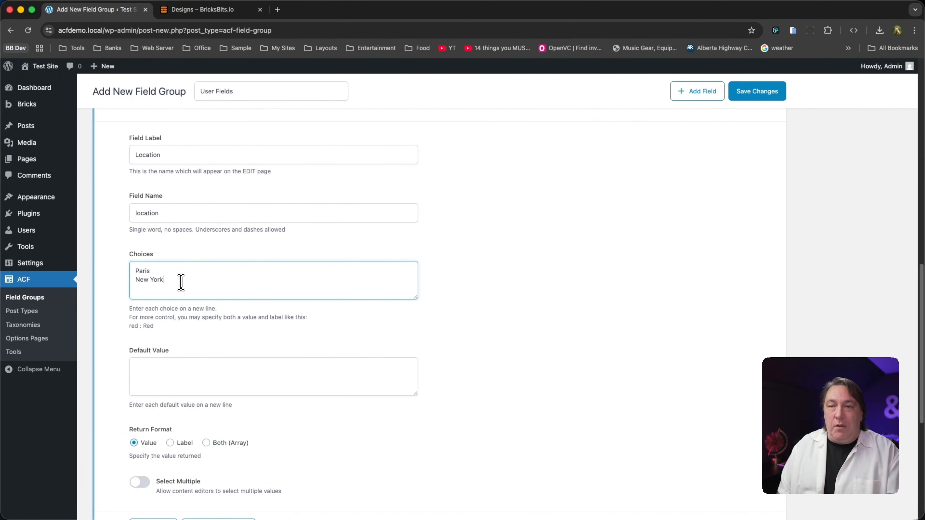
- Add a third field to the group with the Text field type
scroll(268, 389, down, 3)
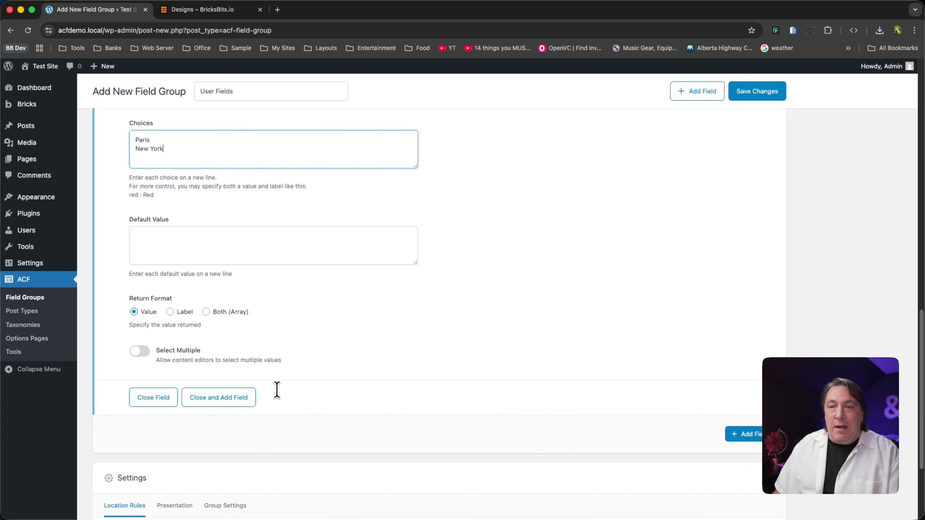
click(742, 434)
scroll(361, 448, down, 5)
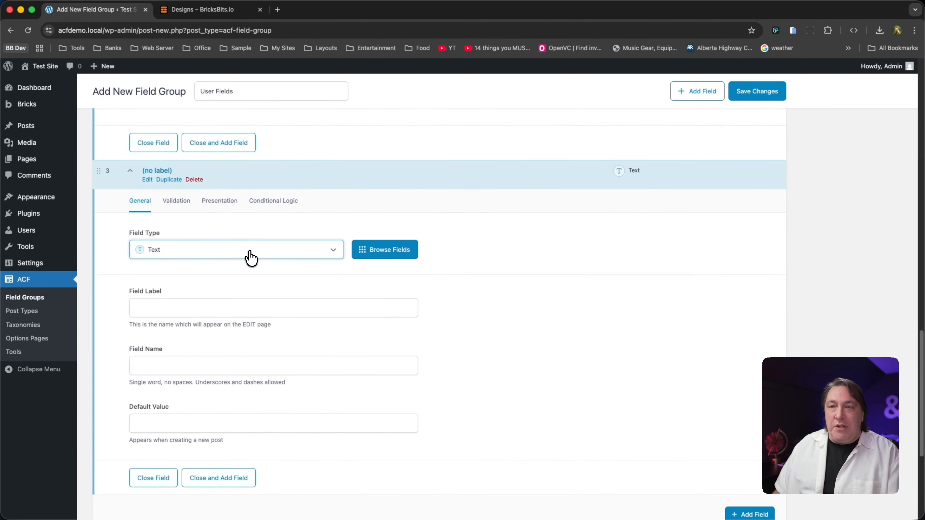
click(252, 259)
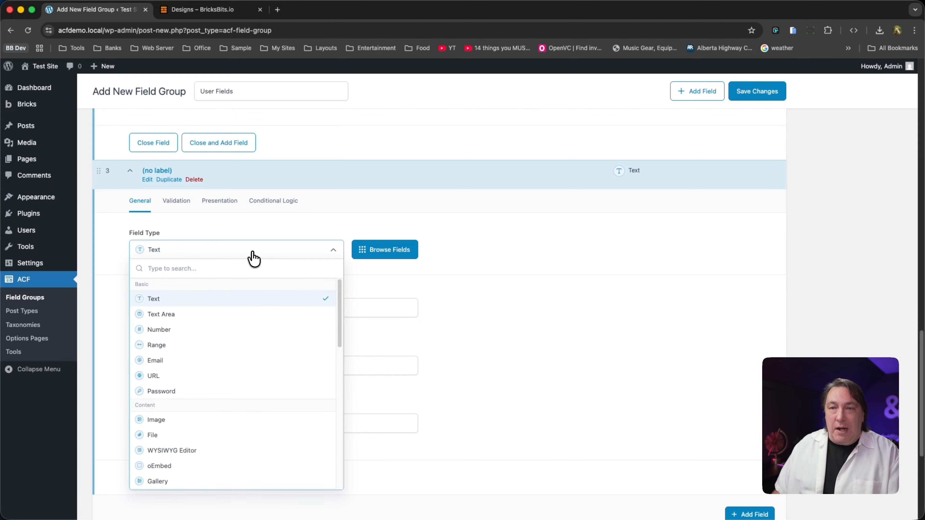
text(te)
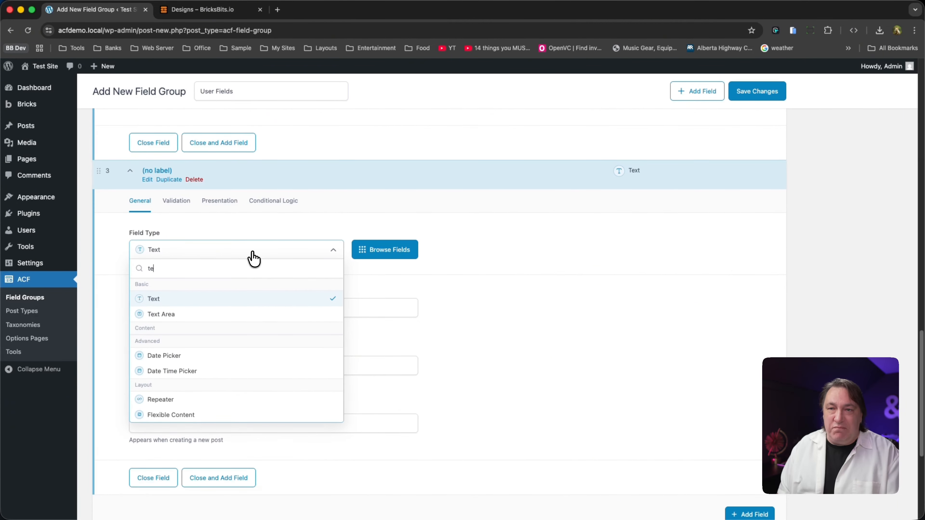
click(197, 299)
- Label the new text field Position, with position as its field name
click(194, 303)
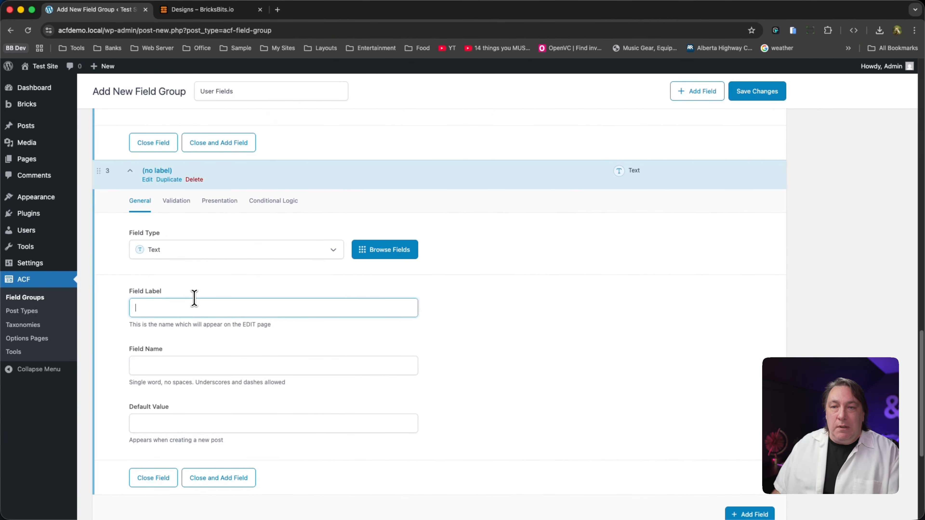
text(Position)
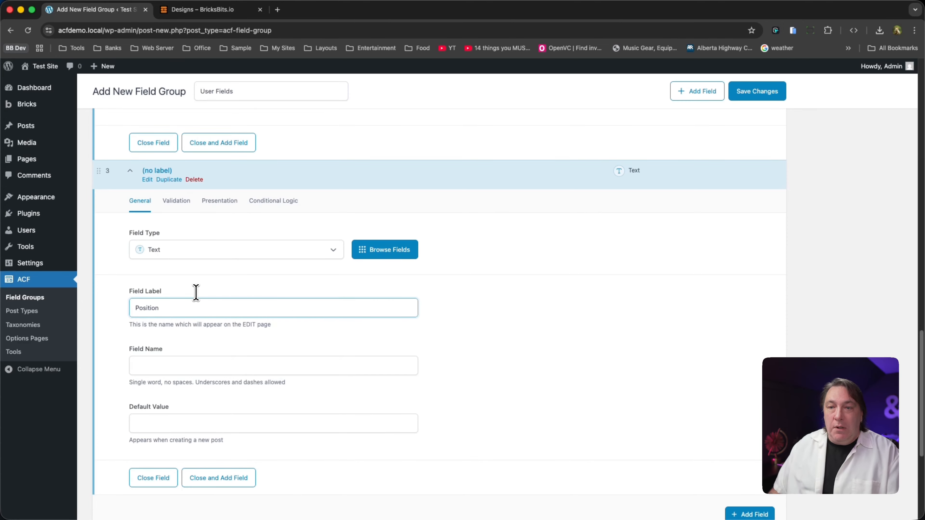
click(583, 380)
- Set the field group's location rule to User Role is equal to All
scroll(673, 444, down, 4)
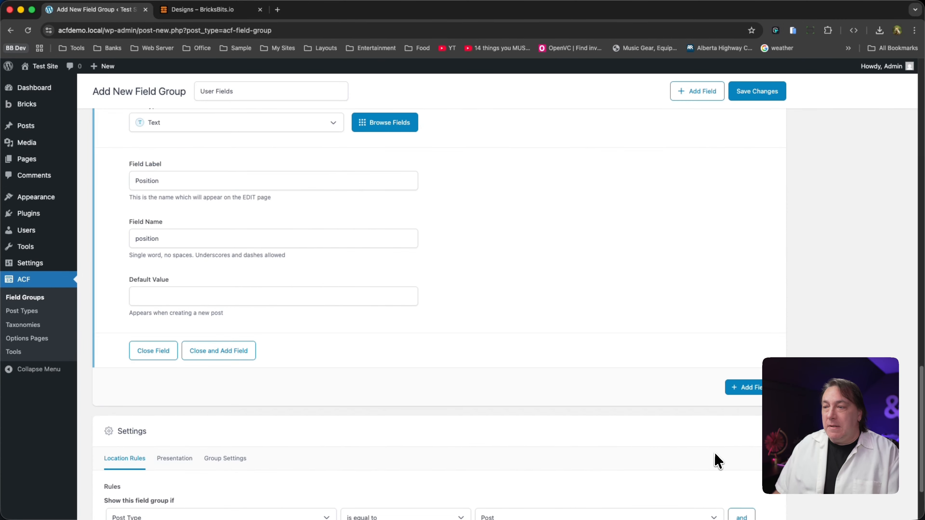
scroll(637, 448, up, 15)
scroll(613, 442, down, 15)
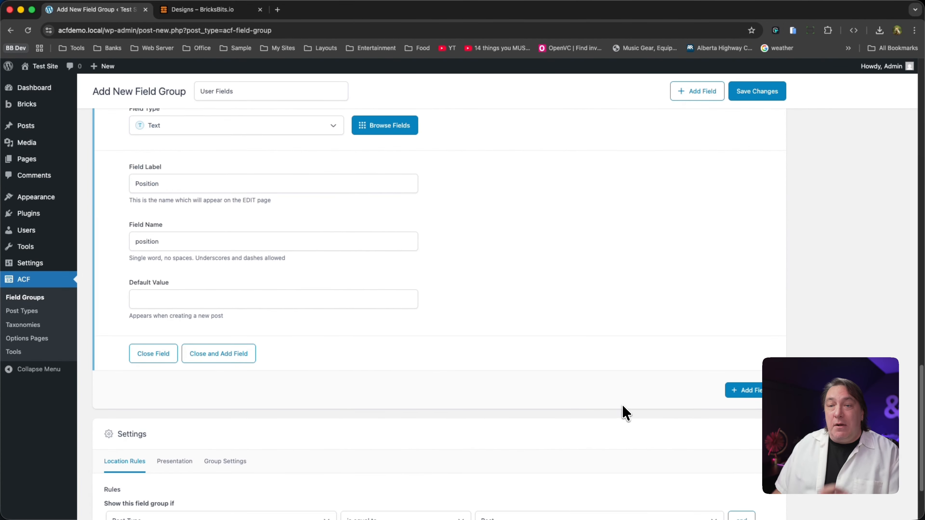
scroll(473, 410, down, 3)
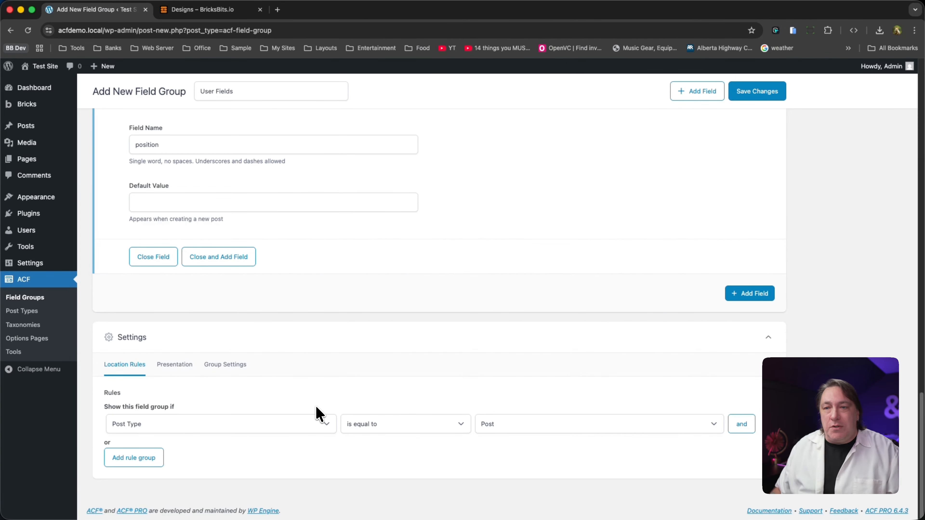
click(311, 429)
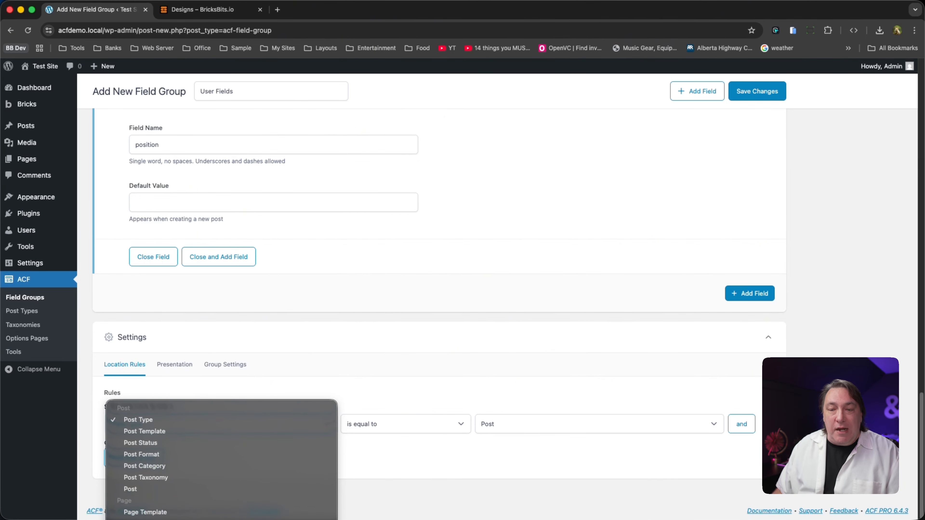
click(313, 519)
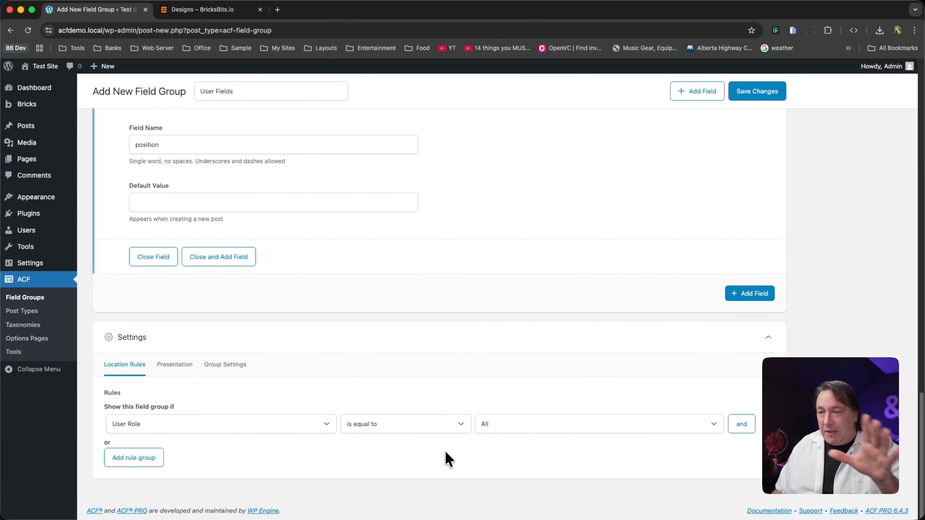
click(489, 426)
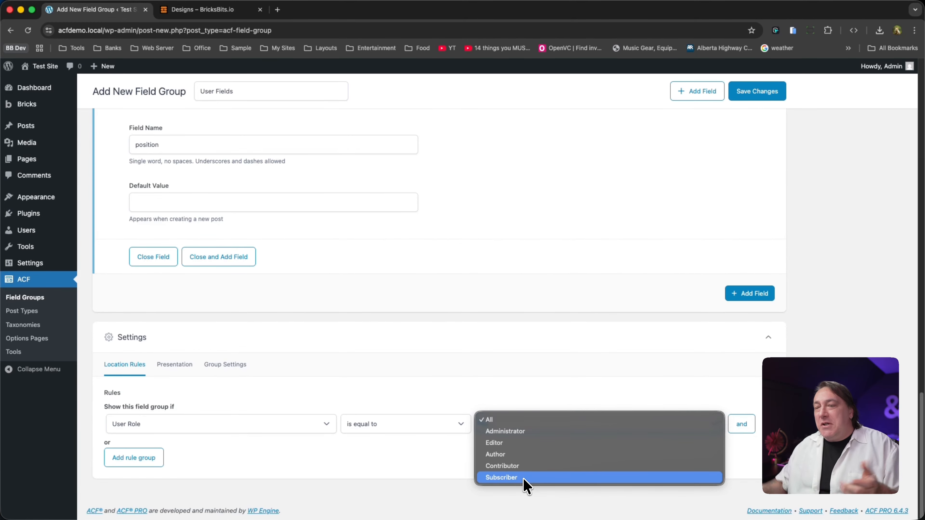
click(550, 395)
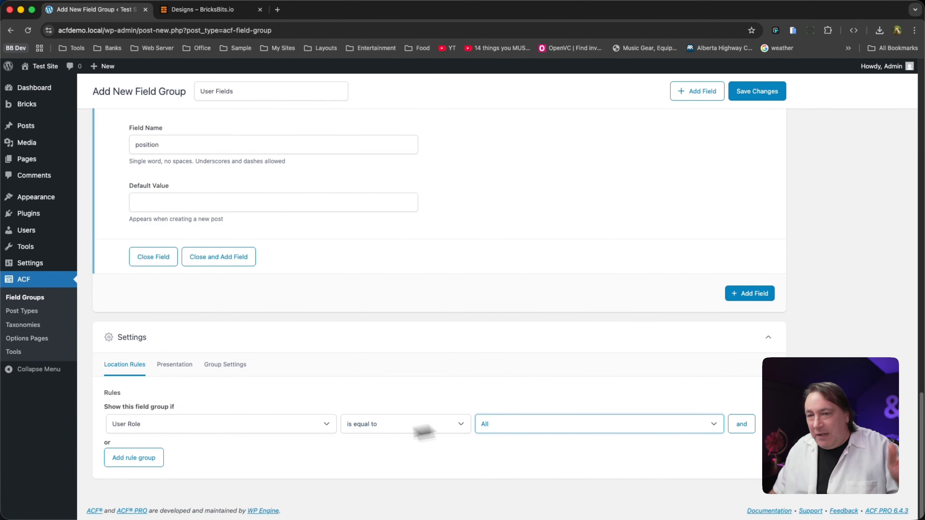
- Open the Admin account's profile for editing from the users list and go to its User Fields section
scroll(708, 358, up, 1)
scroll(710, 364, down, 1)
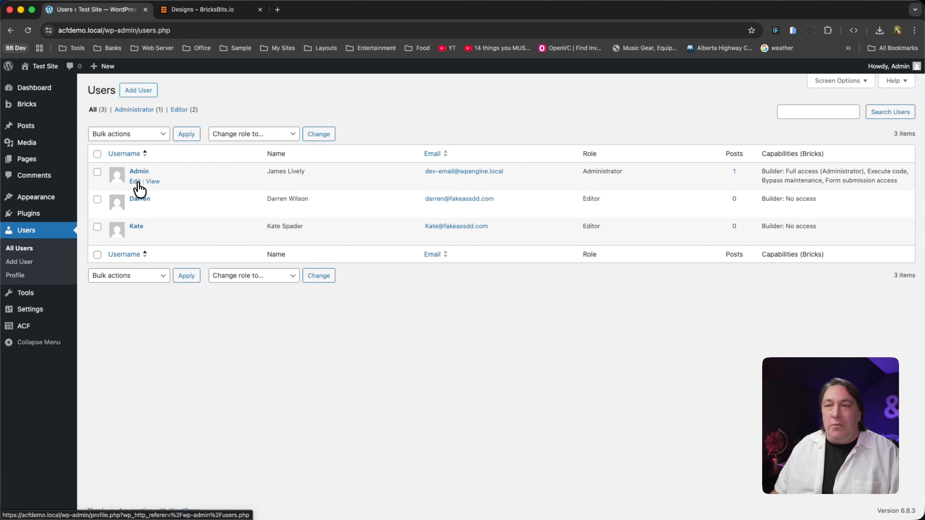
click(133, 184)
scroll(408, 332, down, 15)
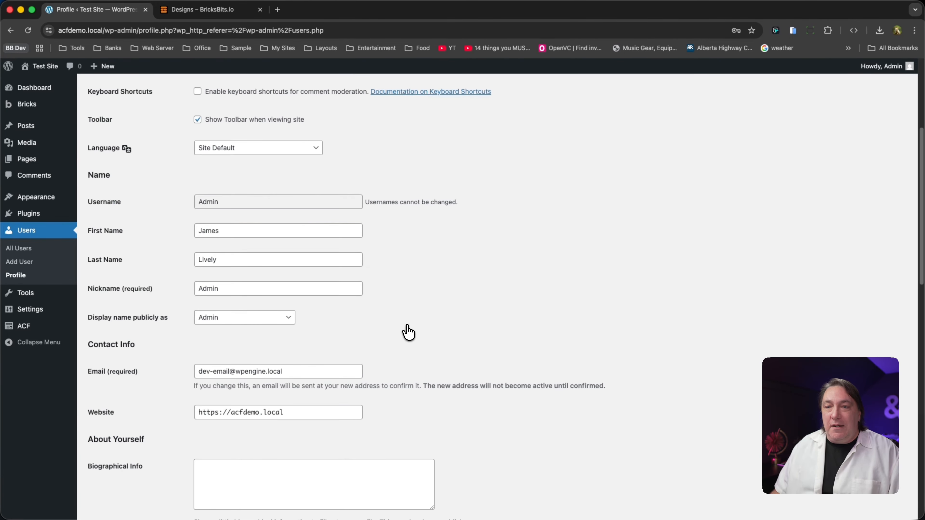
scroll(407, 335, down, 5)
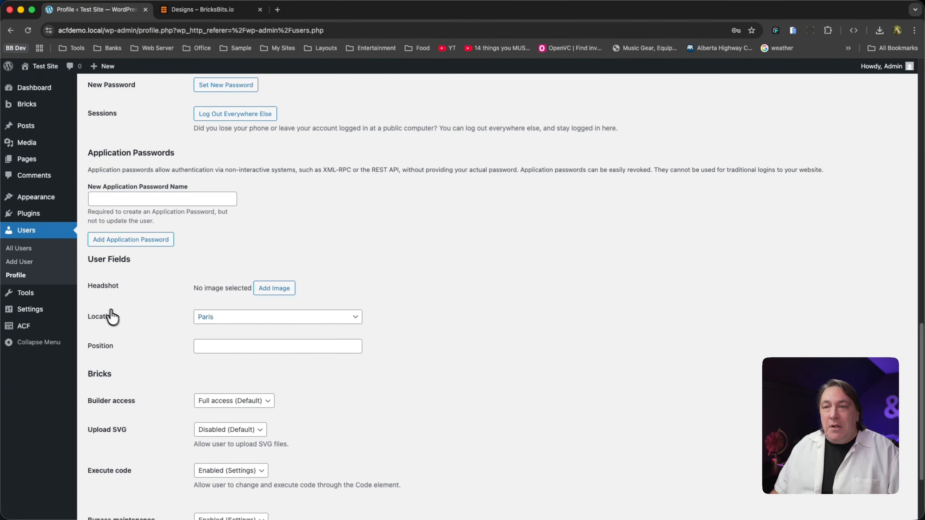
- Set the Headshot to the media library portrait of the man in the plaid shirt
click(274, 291)
click(78, 109)
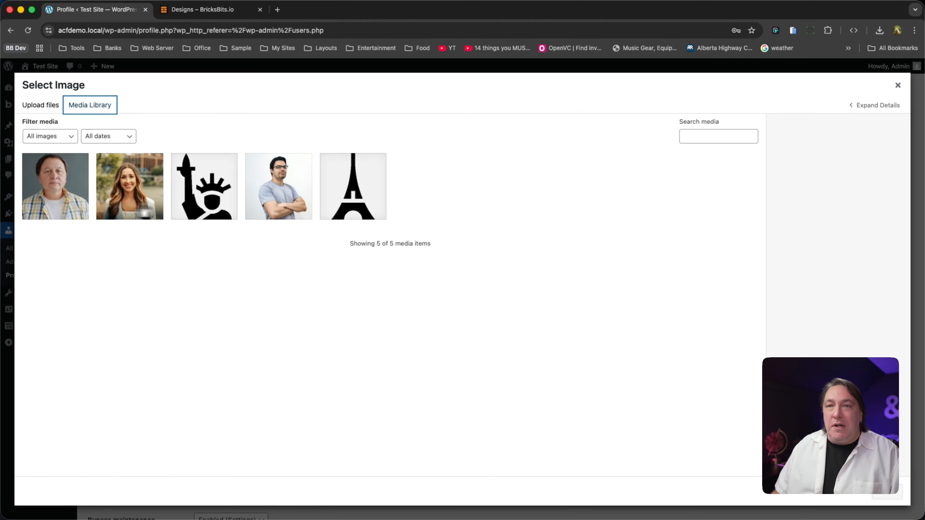
click(56, 205)
click(888, 496)
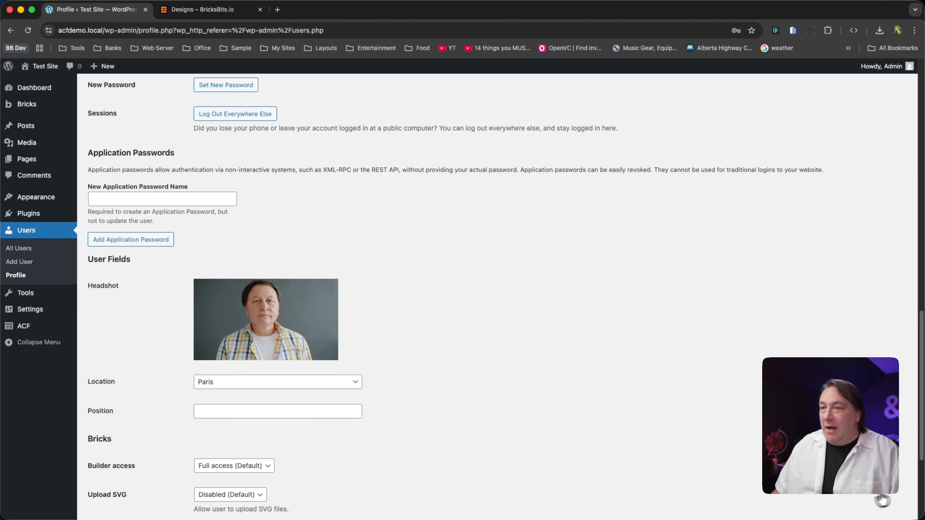
- Set the Location to Paris and the Position to CEO, update the profile and return to the list of all users
click(248, 384)
click(248, 383)
click(240, 413)
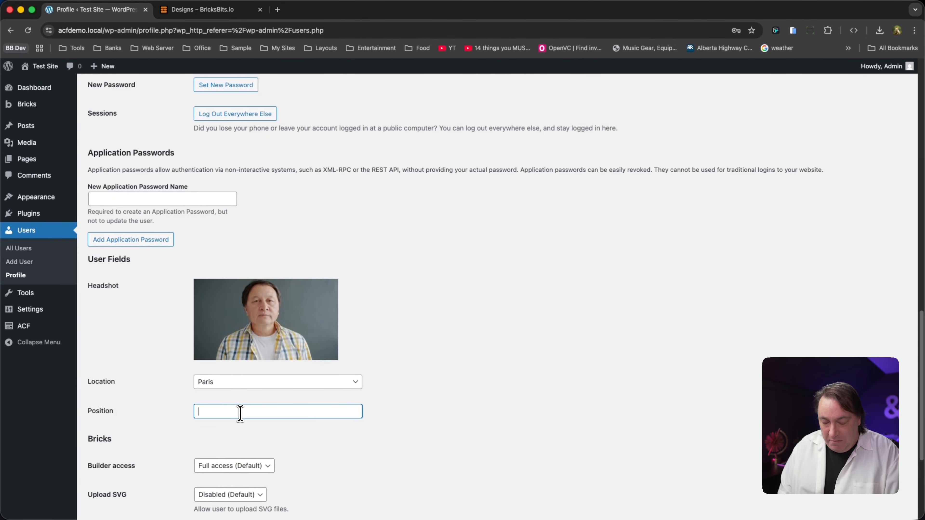
text(CEO)
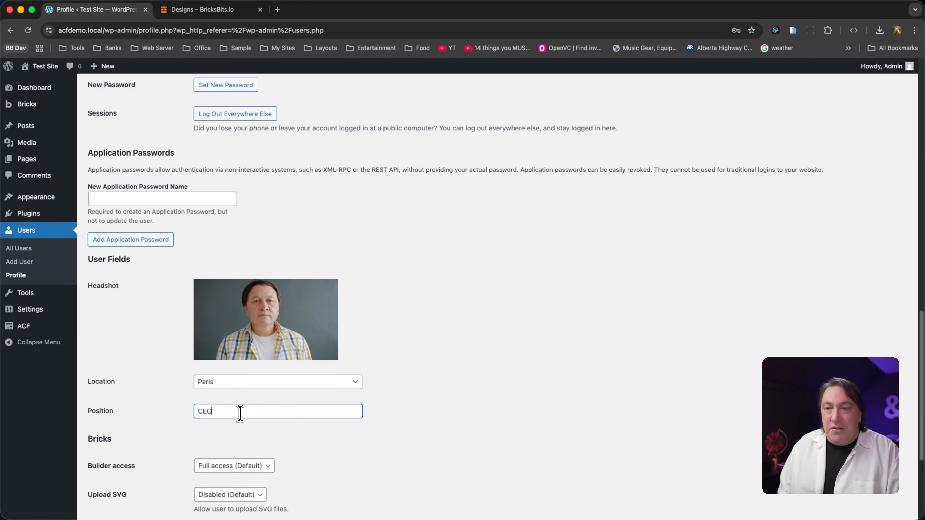
click(497, 397)
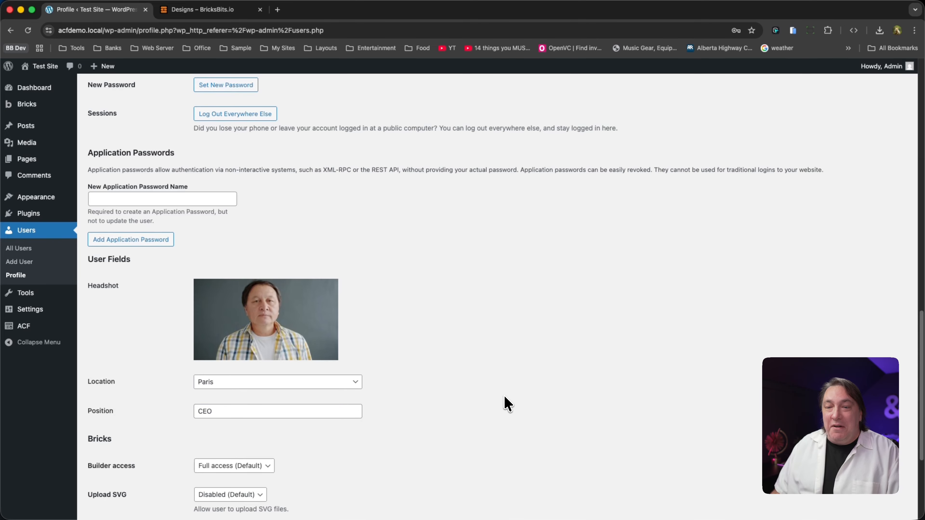
scroll(501, 397, down, 5)
click(121, 475)
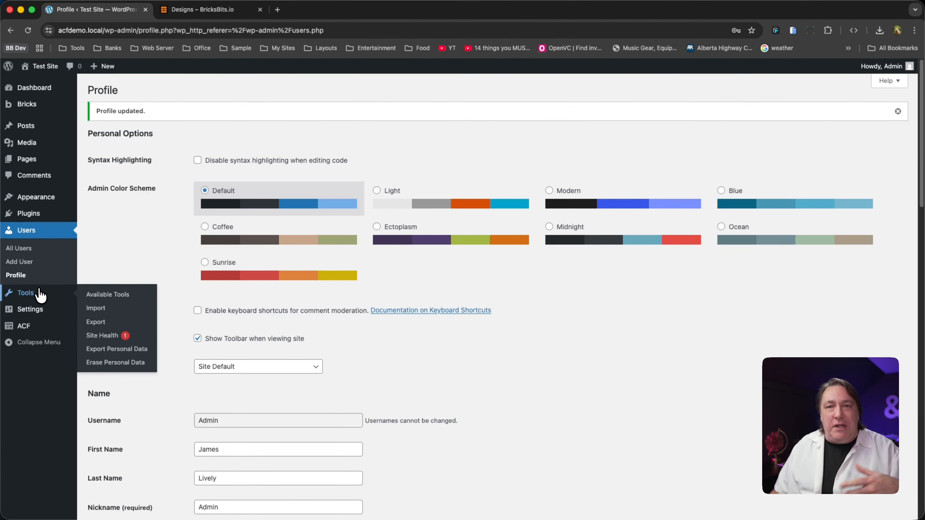
click(19, 249)
- Open the homepage in the Bricks builder and delete the second and third cards from the Card Wrapper
key(super+shift+b)
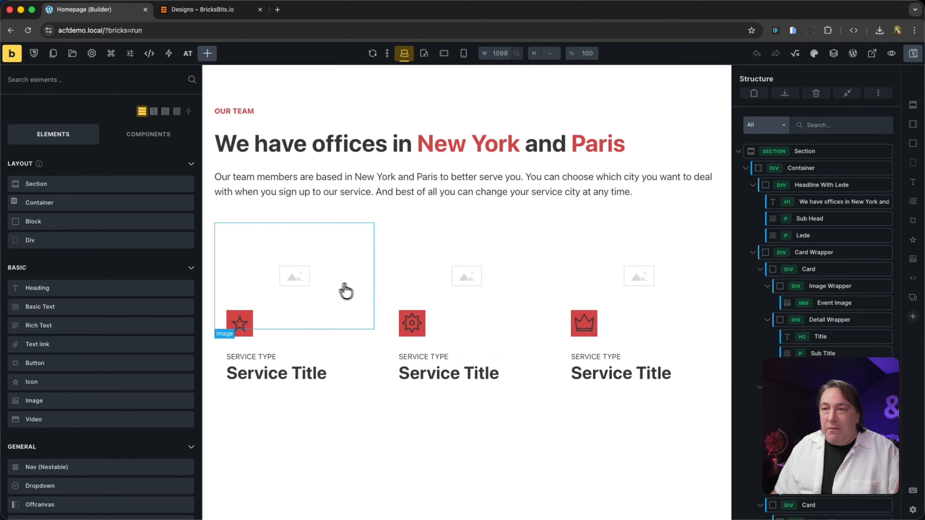
click(832, 271)
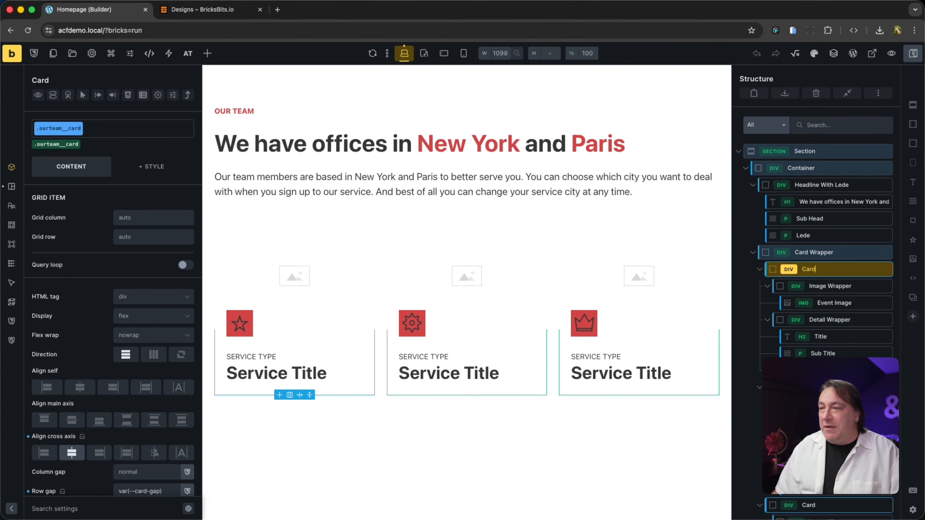
double_click(815, 270)
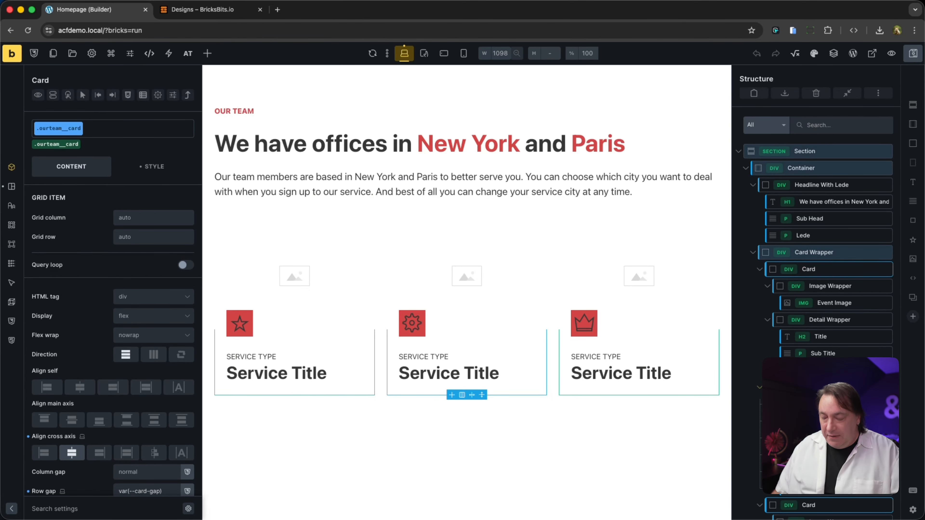
key(Delete)
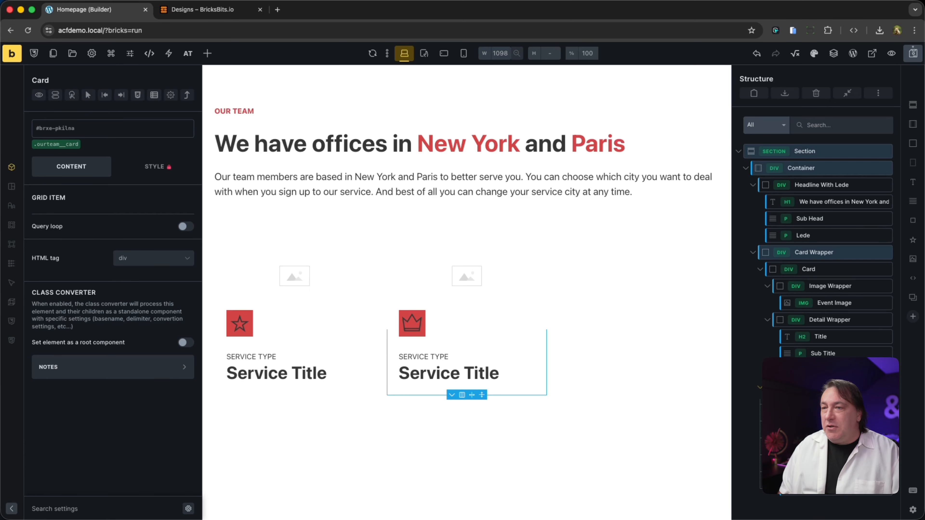
key(Delete)
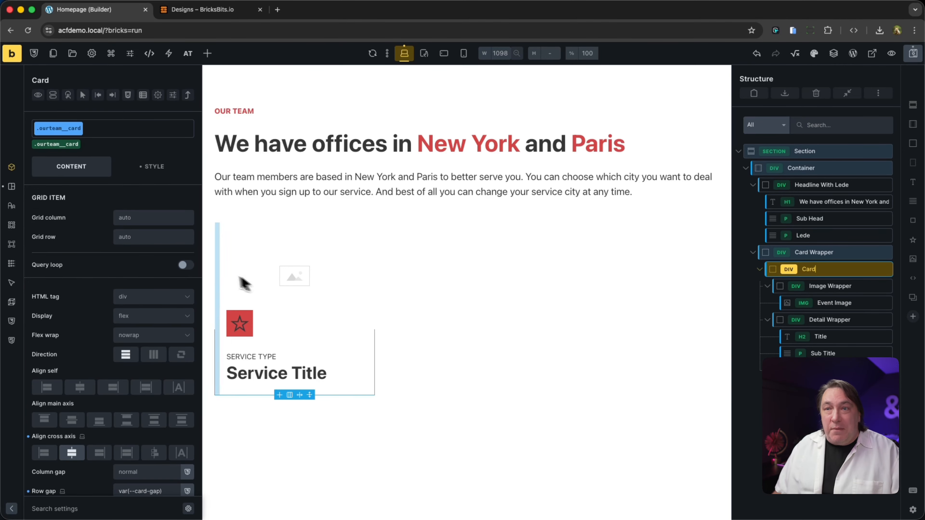
- Turn on the query loop for the remaining Card and set its query type to Users
click(185, 265)
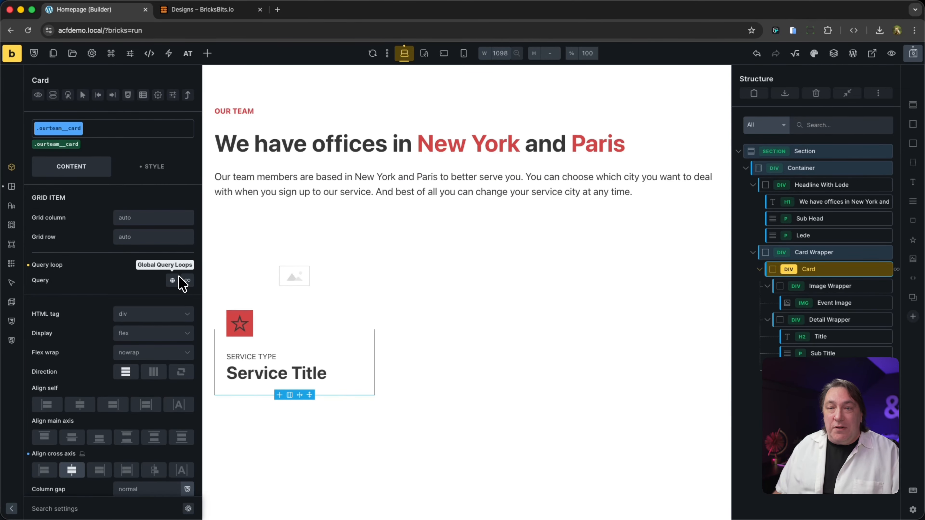
click(187, 280)
click(109, 318)
click(115, 372)
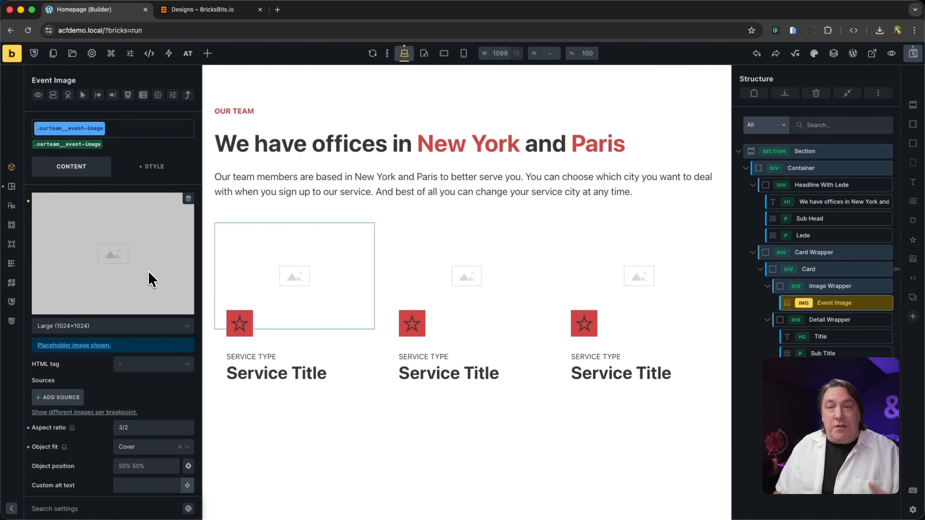
- Replace the Event Image's placeholder in the card with the ACF Headshot dynamic tag {acf_headshot}
click(188, 198)
click(189, 199)
click(833, 146)
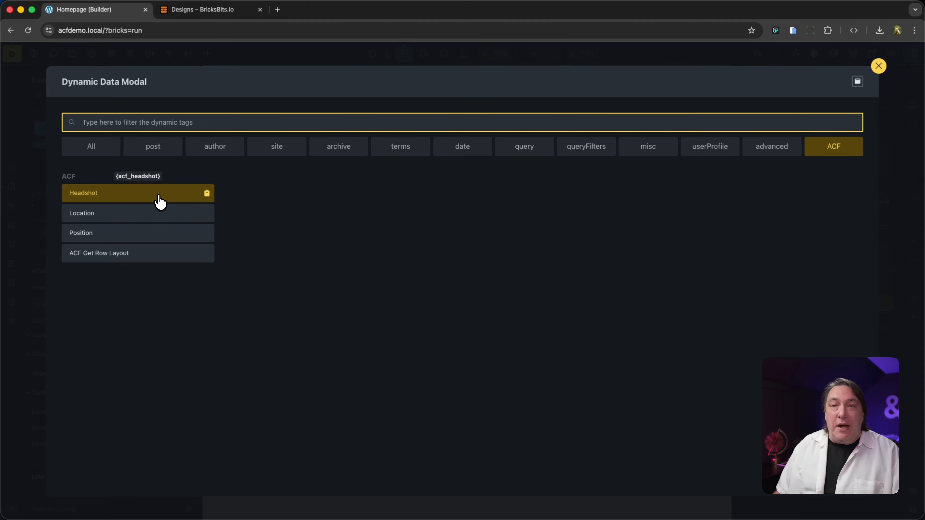
click(159, 201)
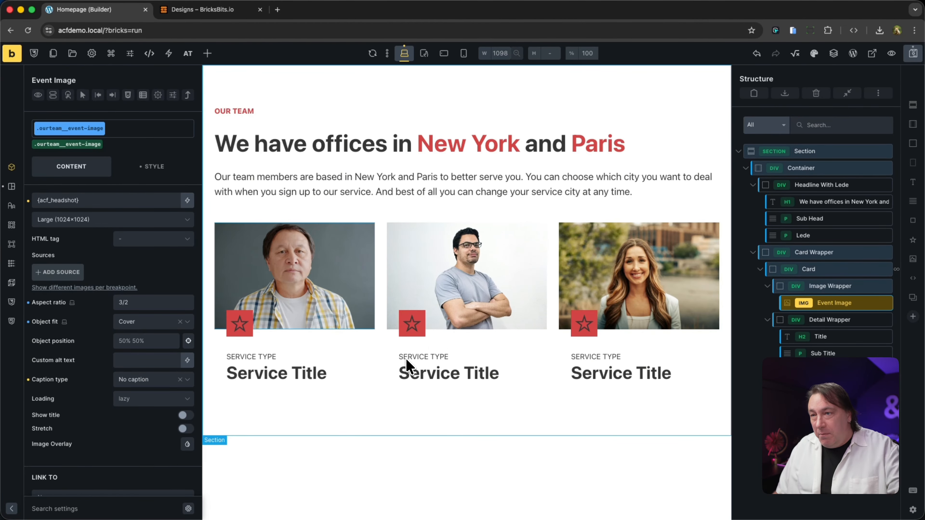
- Set the card's title to the user profile dynamic tags {wp_user_first_name} {wp_user_last_name}
click(298, 373)
click(187, 200)
click(709, 147)
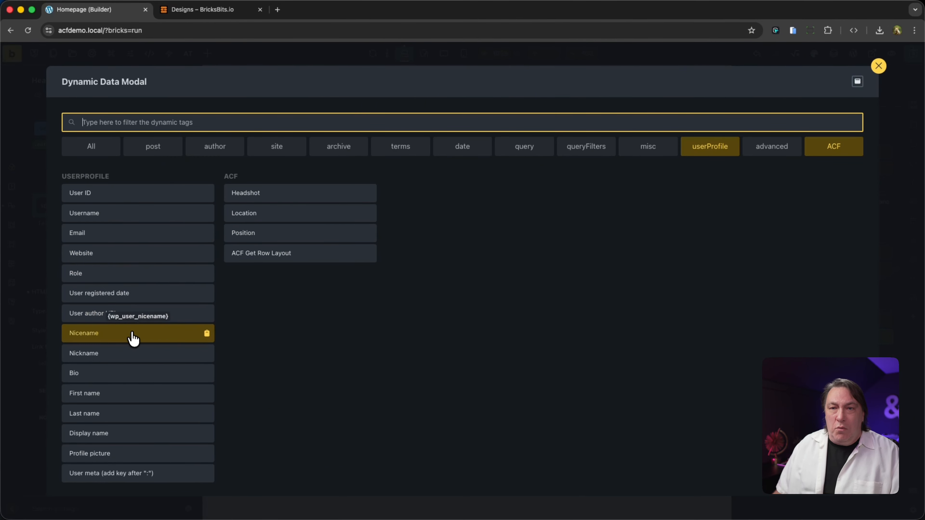
click(138, 396)
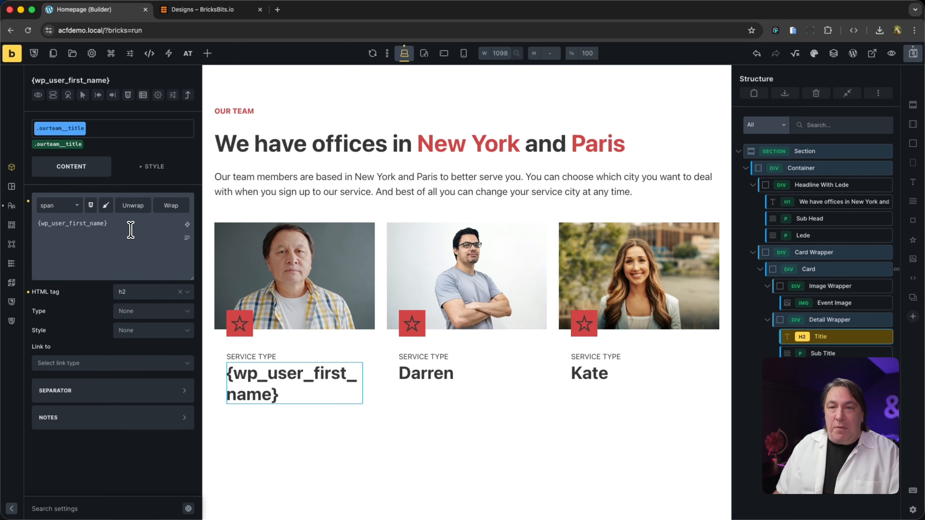
click(187, 225)
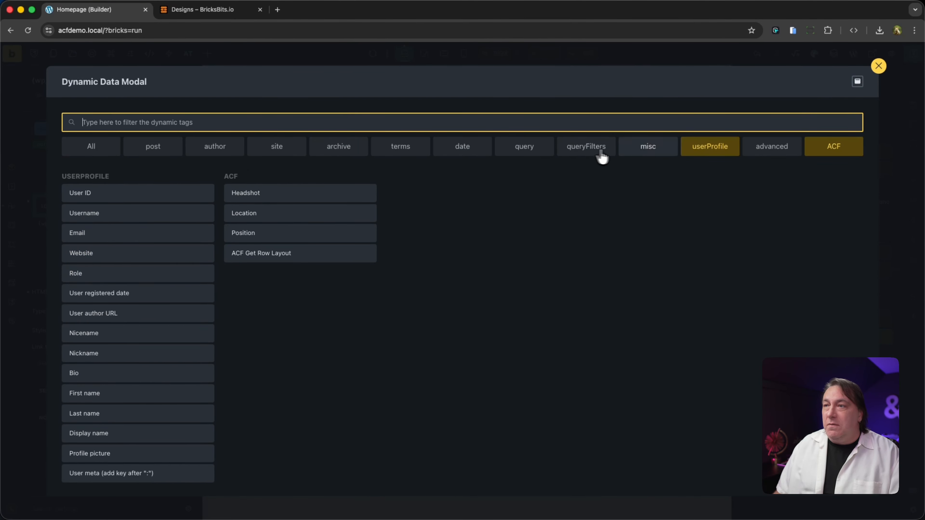
click(120, 417)
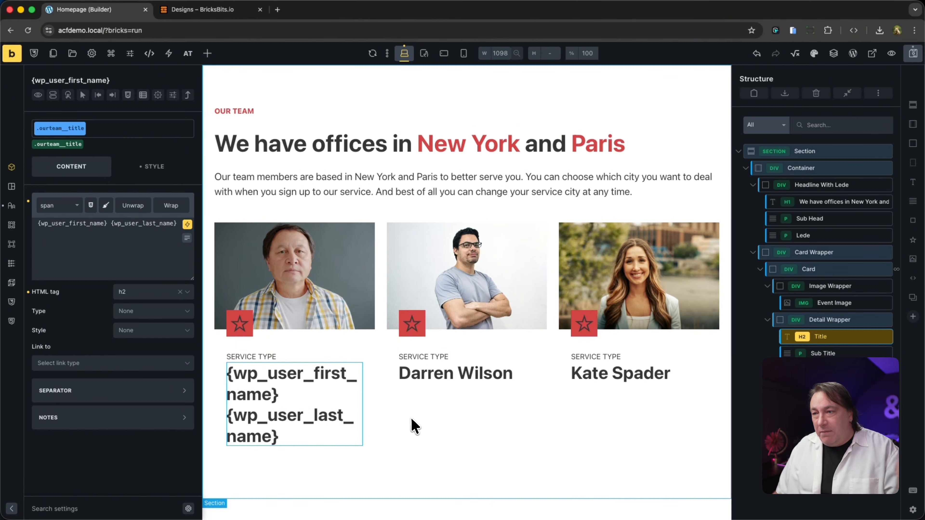
- Replace the card's Service type subtitle with the ACF Position tag {acf_position} and view the page on the frontend
click(265, 356)
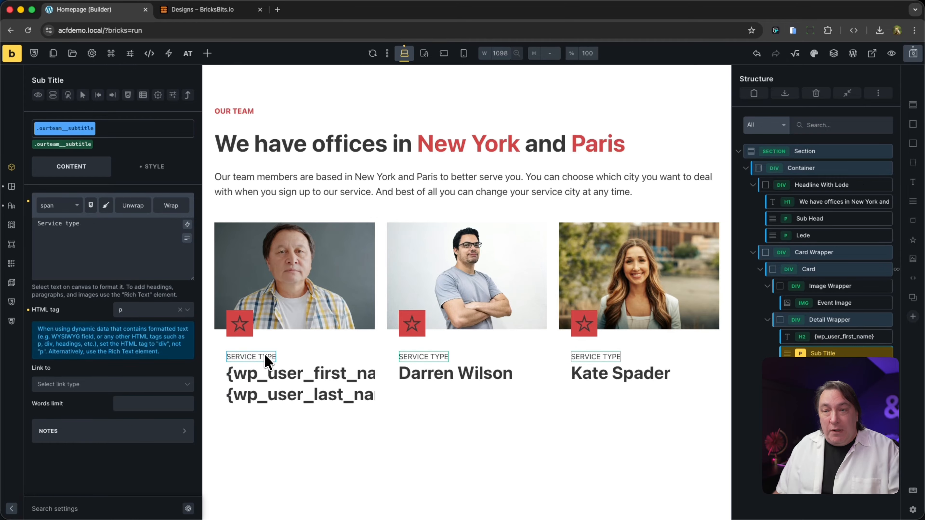
triple_click(105, 236)
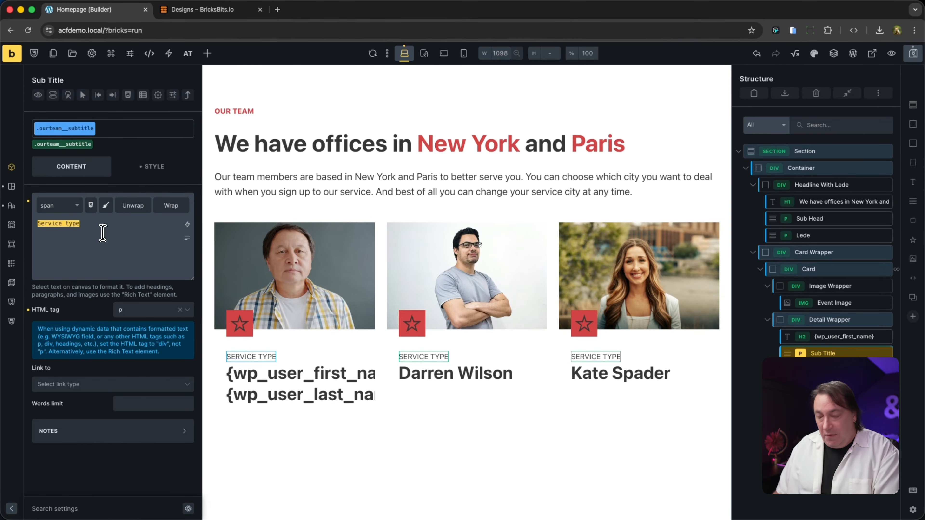
key(BackSpace)
click(187, 225)
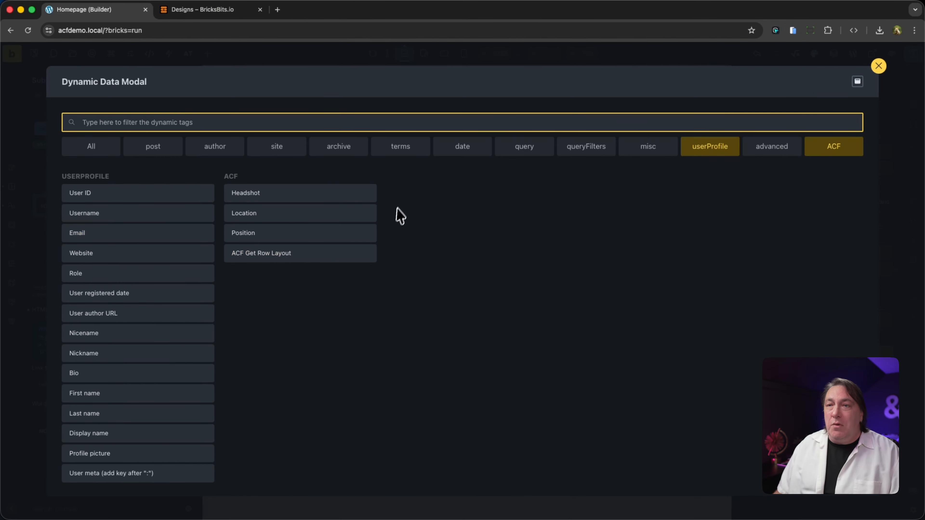
click(254, 232)
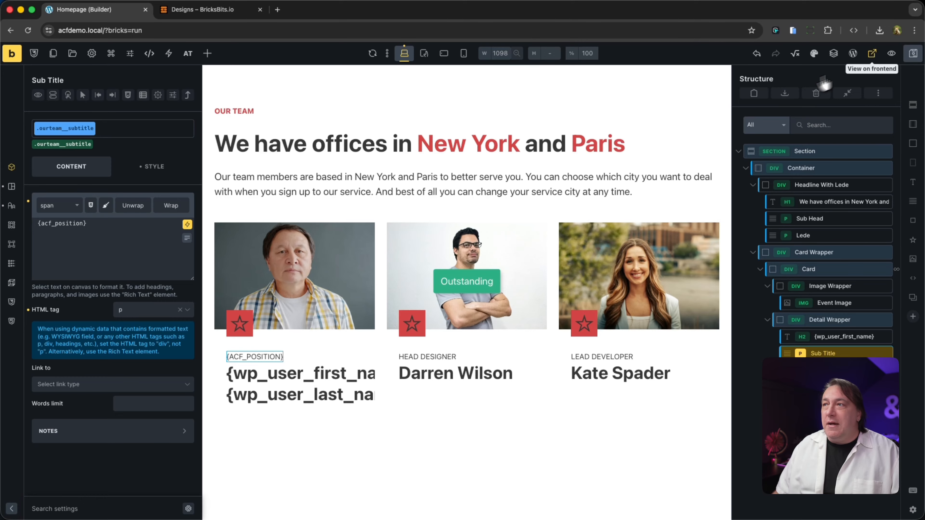
click(879, 58)
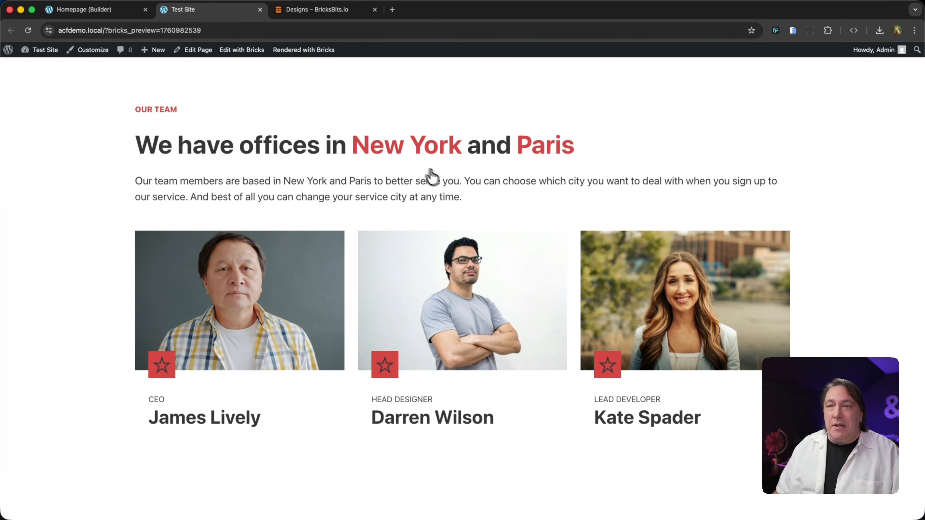
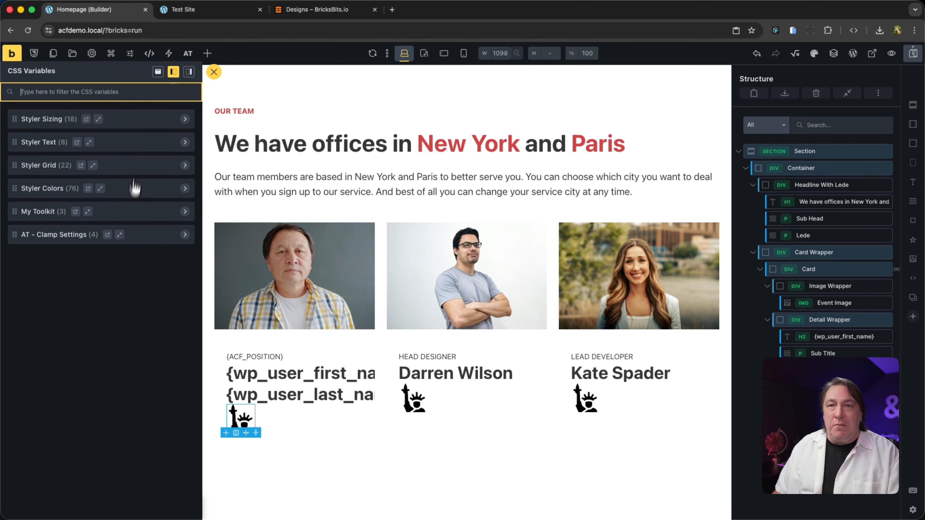
- Set the padding of the Div around the location icon to var(--space-xs) on all sides
click(143, 122)
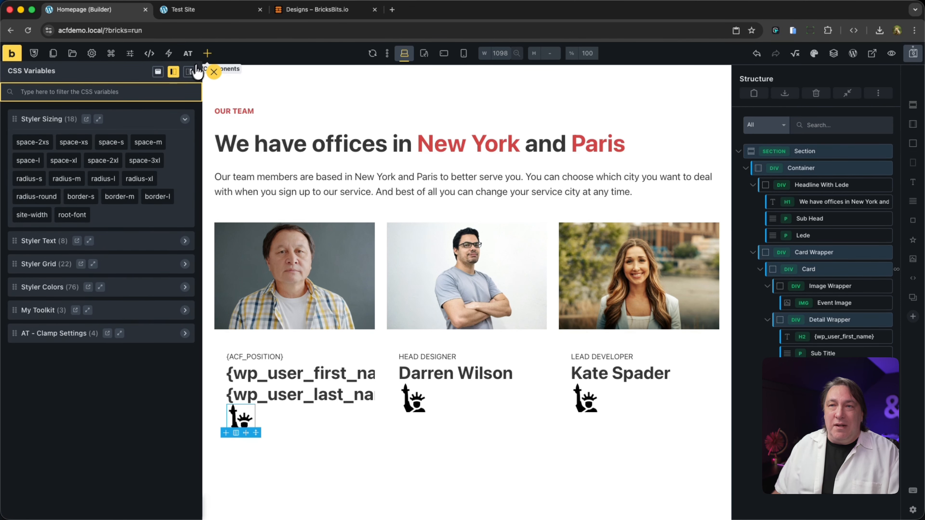
click(214, 71)
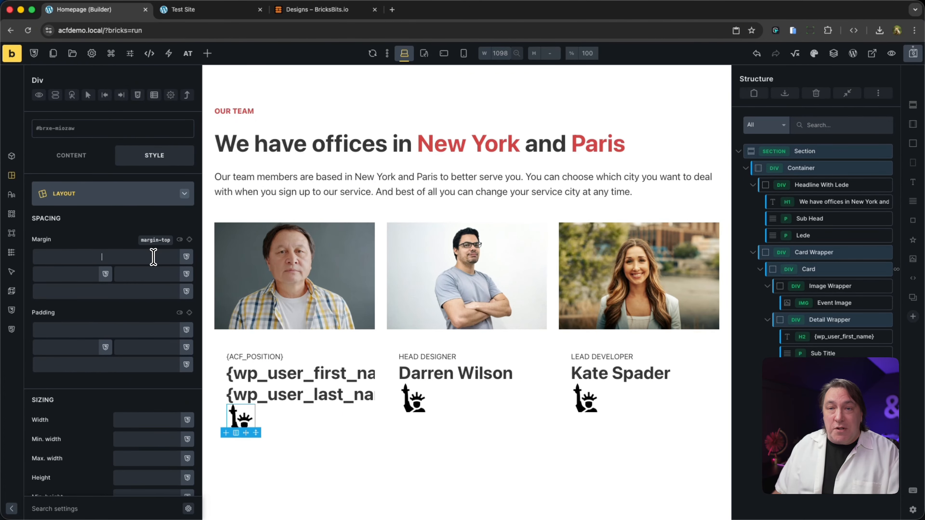
click(123, 329)
text(spac)
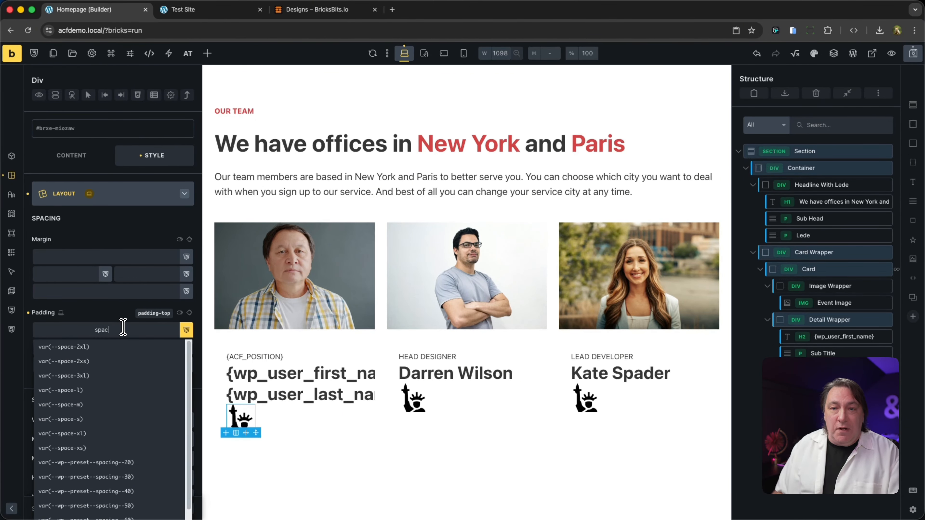
click(63, 448)
click(189, 312)
- Give the icon Div a pale pink background colour from the Styler palette
click(12, 214)
click(187, 220)
click(137, 307)
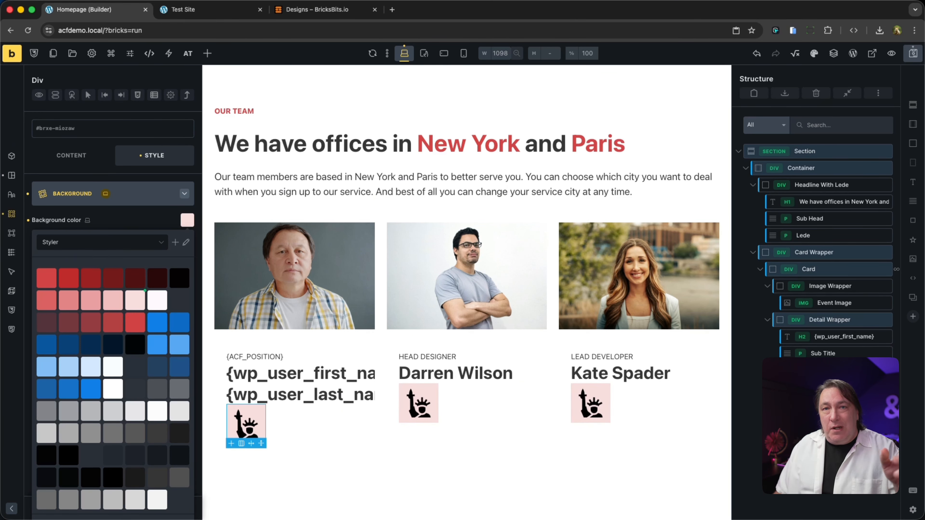
- Move the icon Div out of the Detail Wrapper into the Image Wrapper, directly below the Event Image
double_click(866, 321)
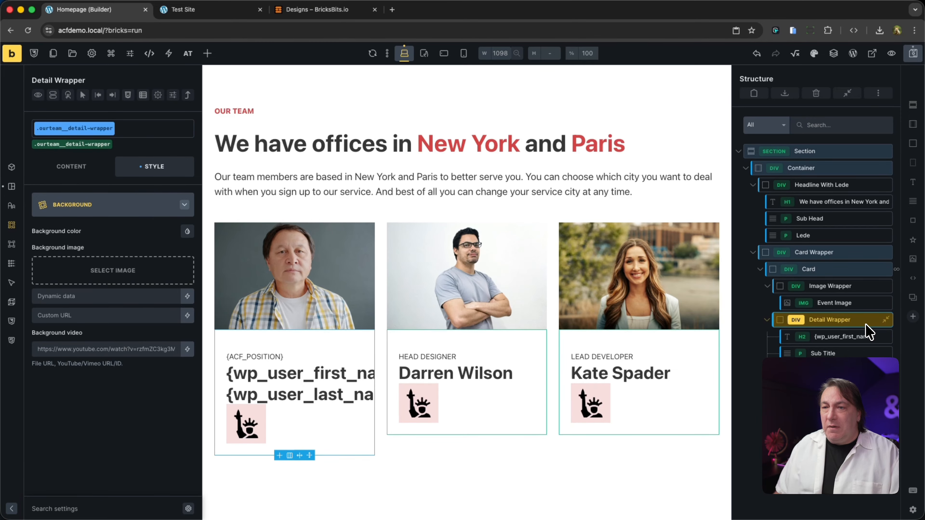
click(860, 370)
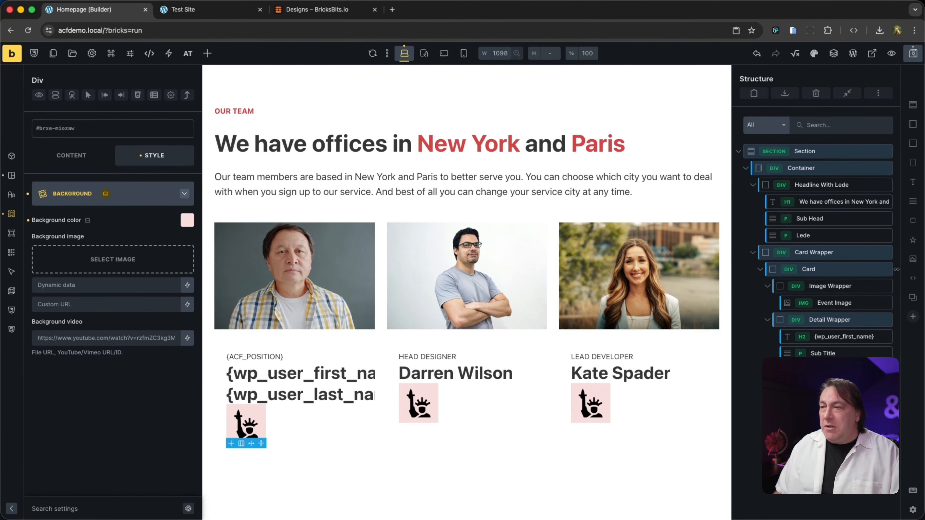
drag(860, 370, 834, 320)
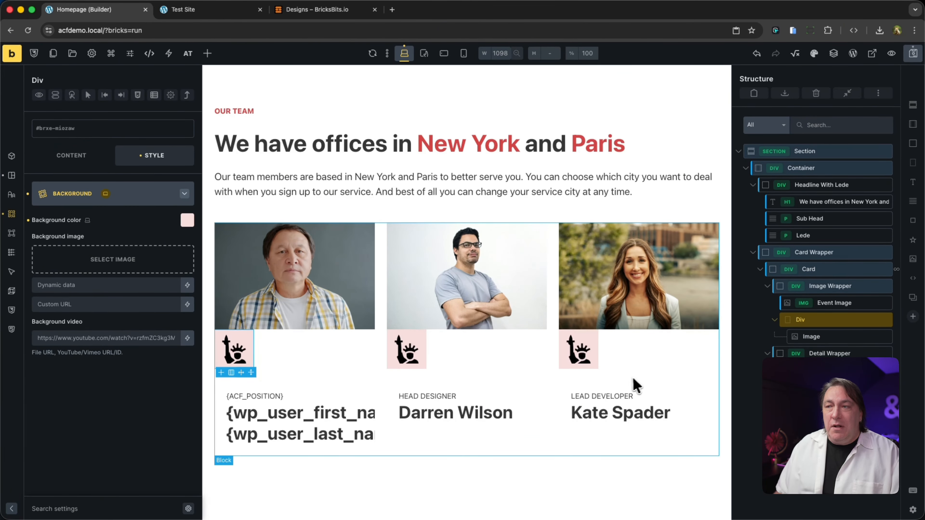
- Position the icon Div absolutely in the image's lower-right corner with bottom 0 and right 0
click(13, 178)
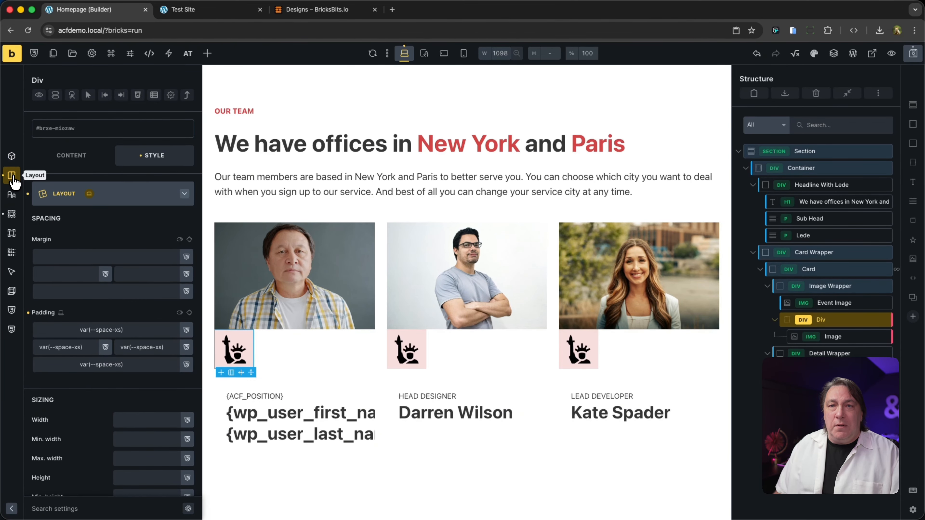
scroll(145, 326, down, 7)
click(148, 325)
click(138, 368)
click(142, 383)
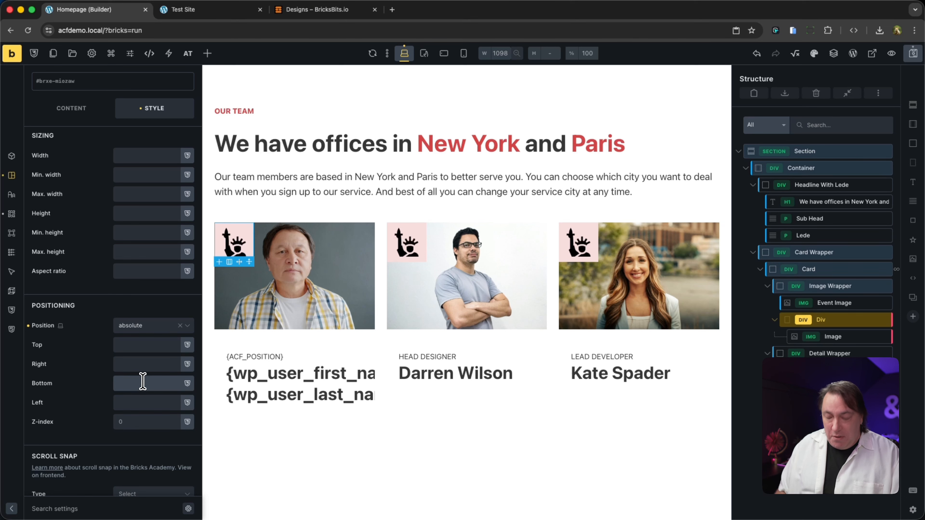
text(0)
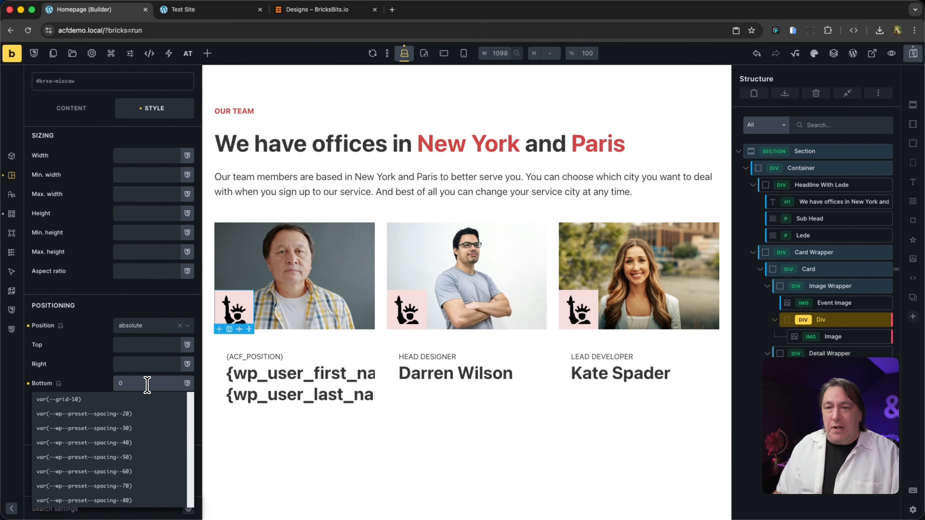
click(138, 365)
text(0)
- Apply a radius variable to the top-left corner of the icon Div's border
click(12, 233)
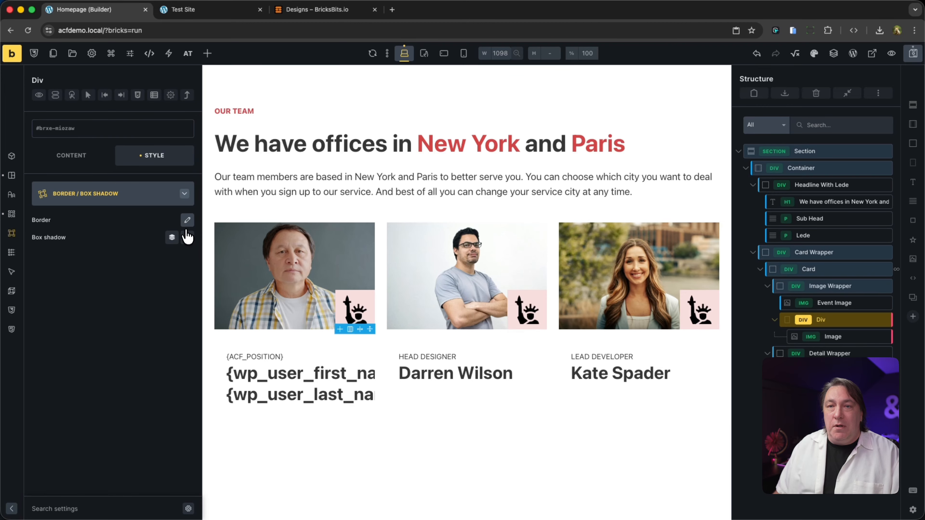
click(187, 221)
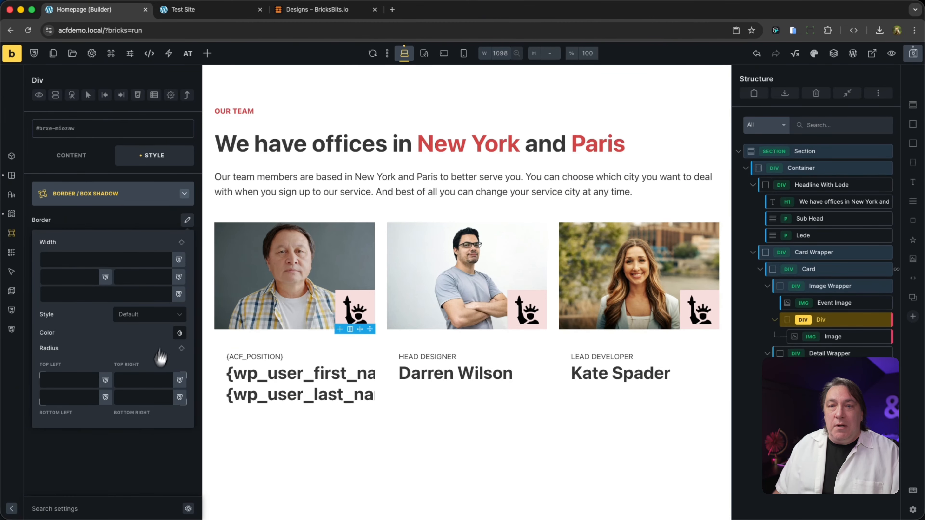
click(93, 383)
text(radi)
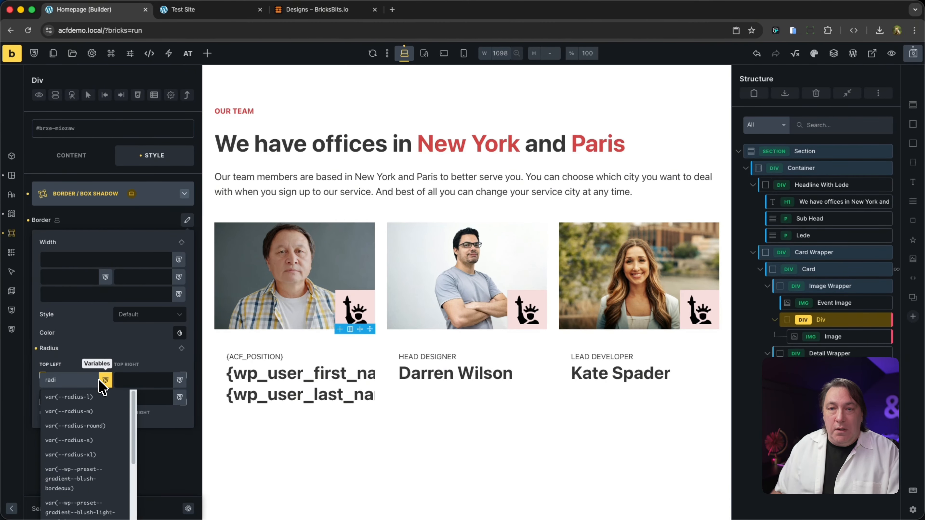
click(96, 395)
click(187, 220)
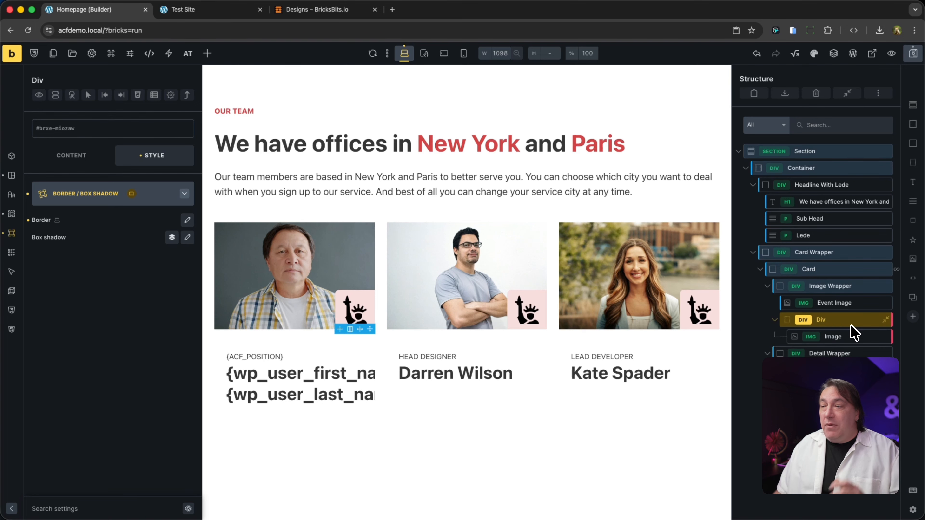
- Rename the icon Div as New York and duplicate it with its image
double_click(847, 321)
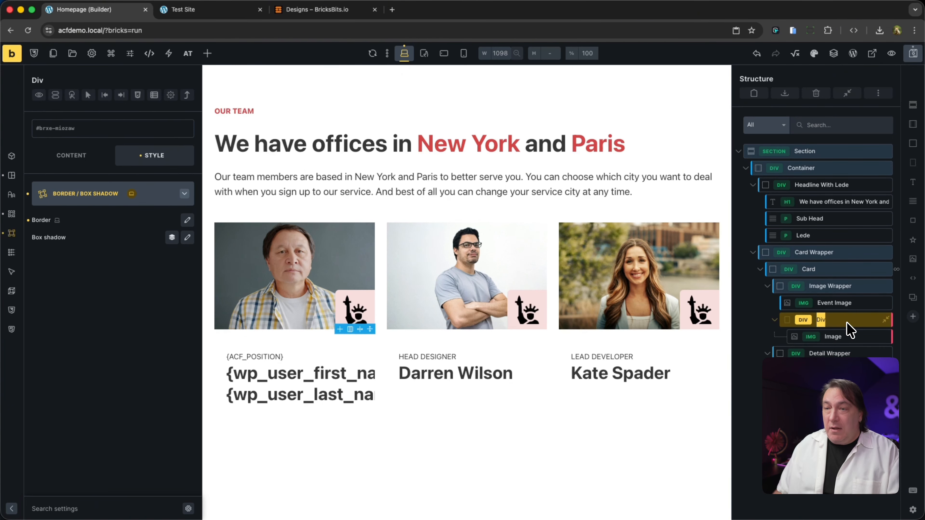
text(N)
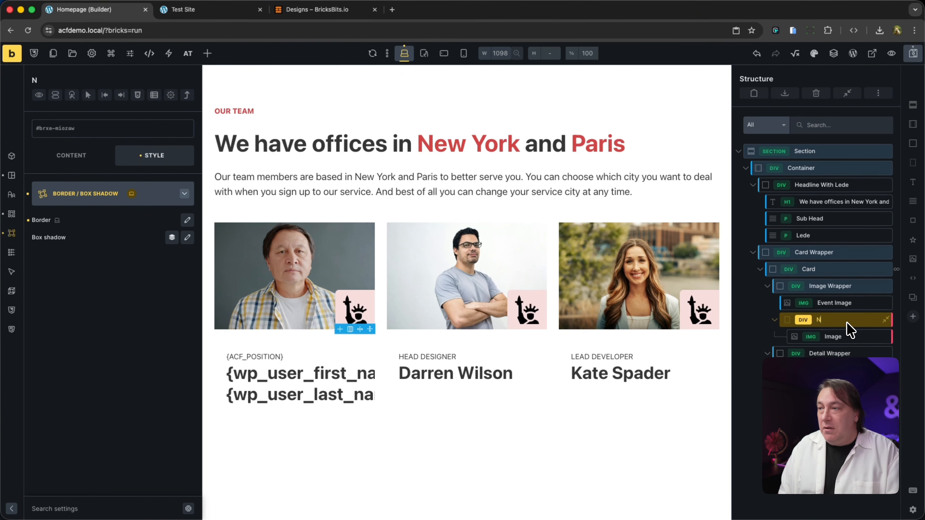
text(ew Y)
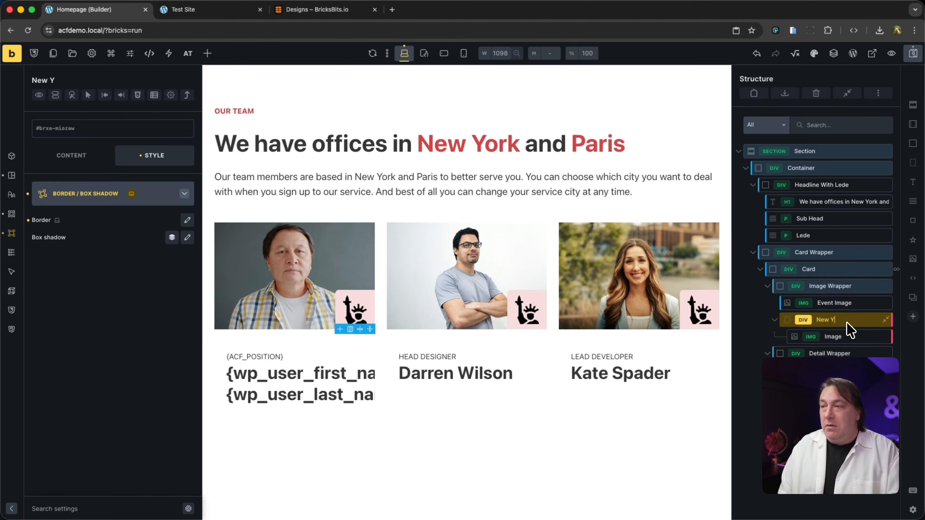
text(ork)
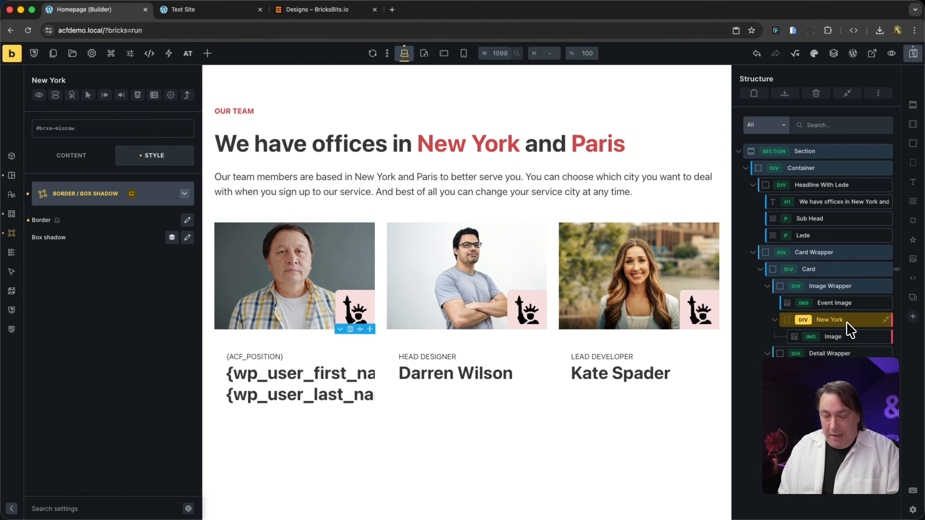
key(Return)
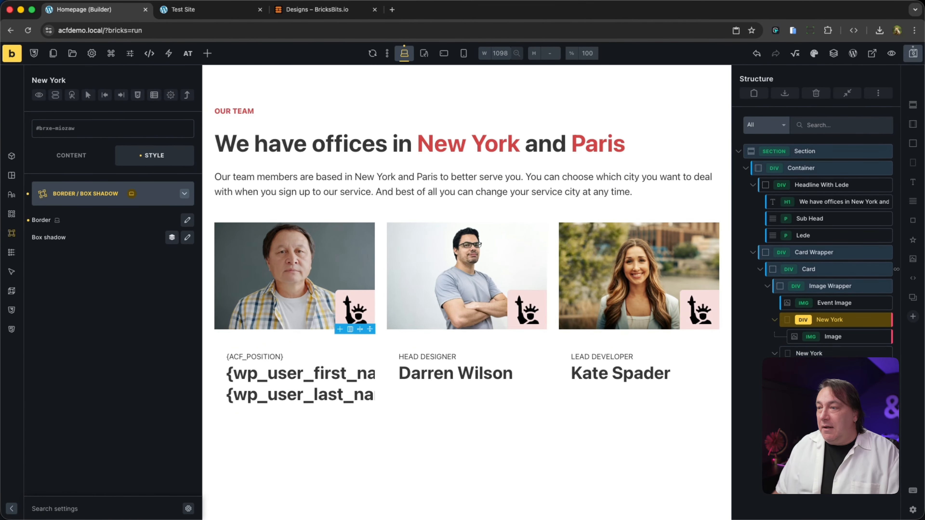
- Rename the duplicated div as Paris and replace its image with the Eiffel Tower icon
double_click(837, 353)
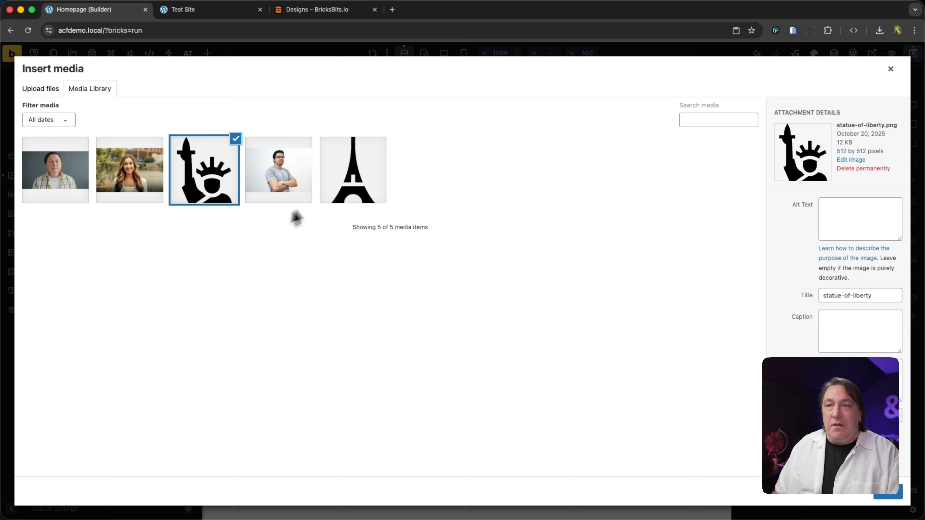
click(352, 170)
click(890, 494)
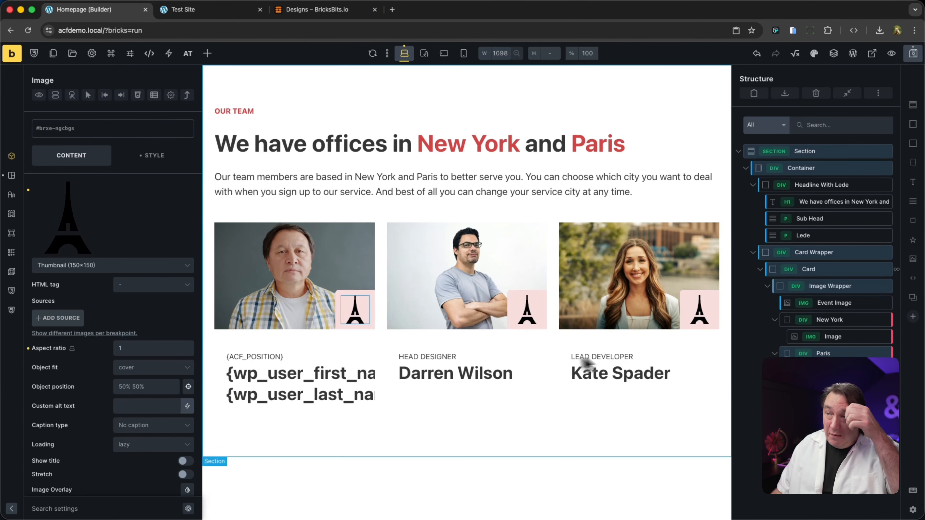
- Move the Paris div above New York and add a dynamic data condition to it: {acf_location} == Paris
drag(837, 355, 843, 321)
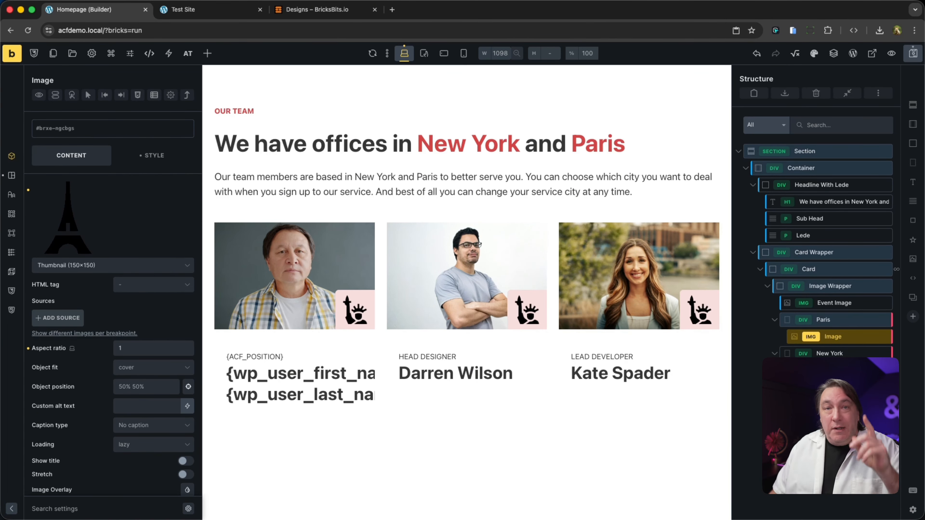
click(823, 320)
click(54, 95)
click(137, 125)
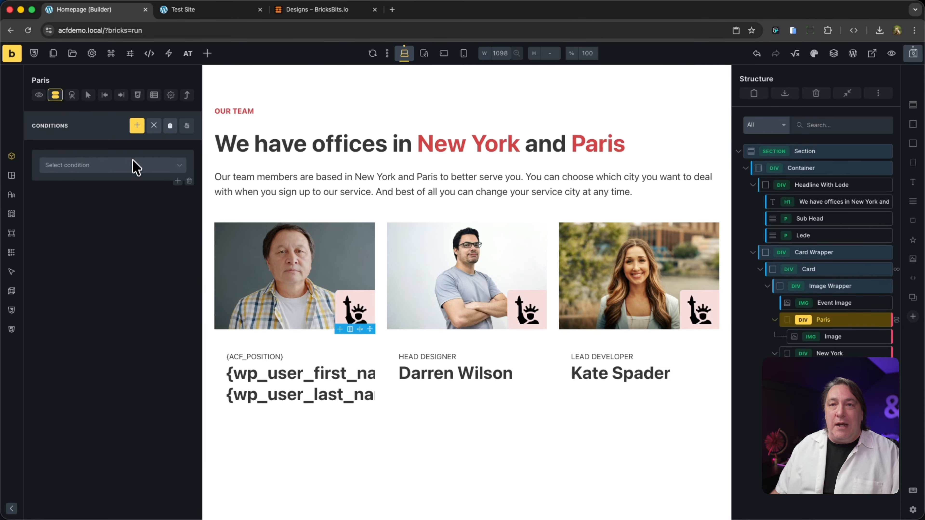
click(133, 166)
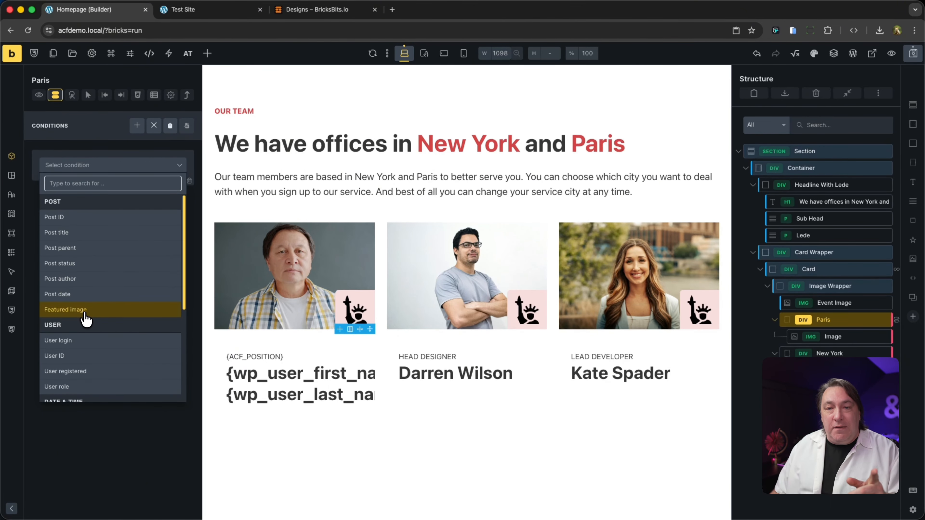
scroll(85, 317, down, 3)
scroll(79, 308, down, 3)
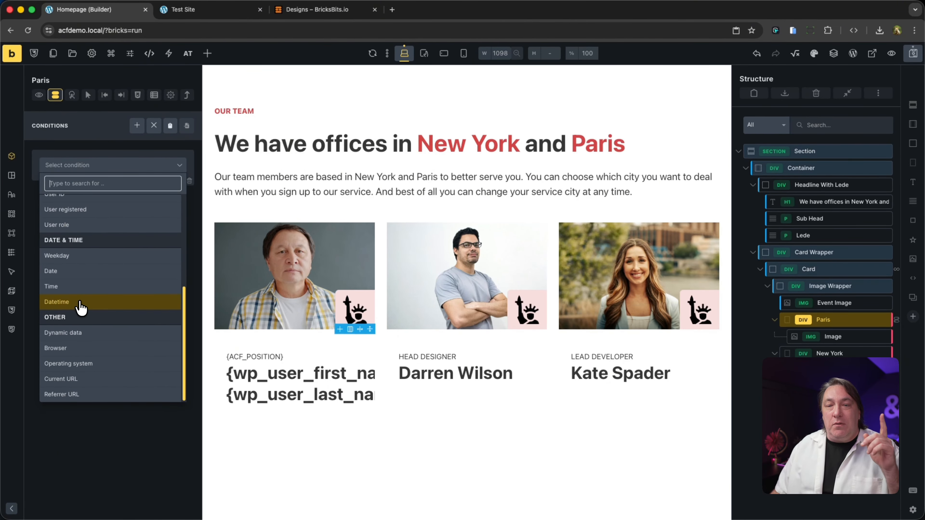
click(83, 335)
click(179, 185)
click(85, 233)
click(109, 204)
click(106, 285)
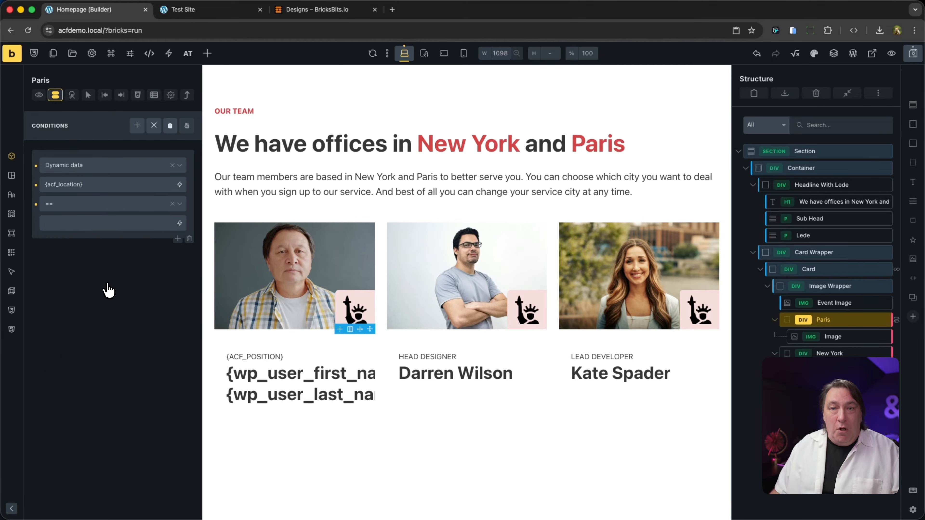
click(86, 222)
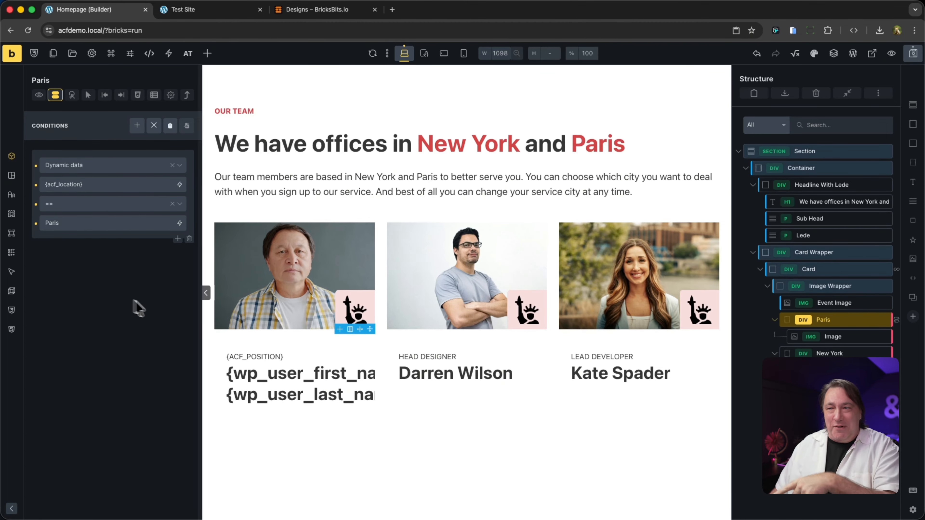
- Add a dynamic data condition to the New York div: {acf_location} == New York
click(829, 353)
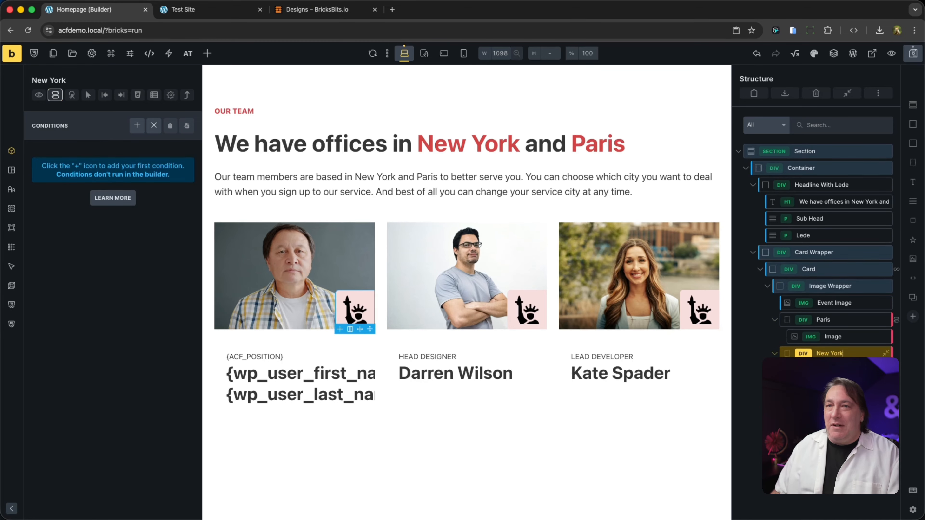
click(137, 126)
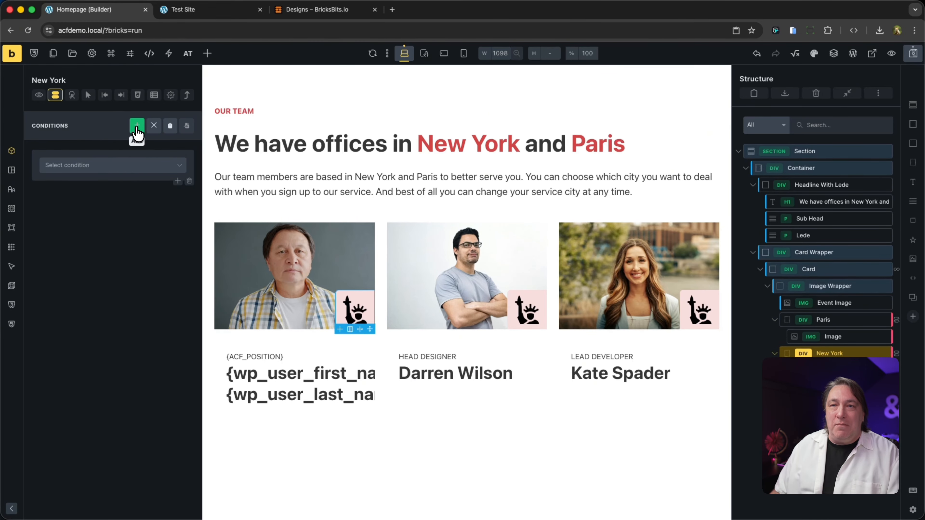
click(156, 171)
scroll(103, 321, down, 5)
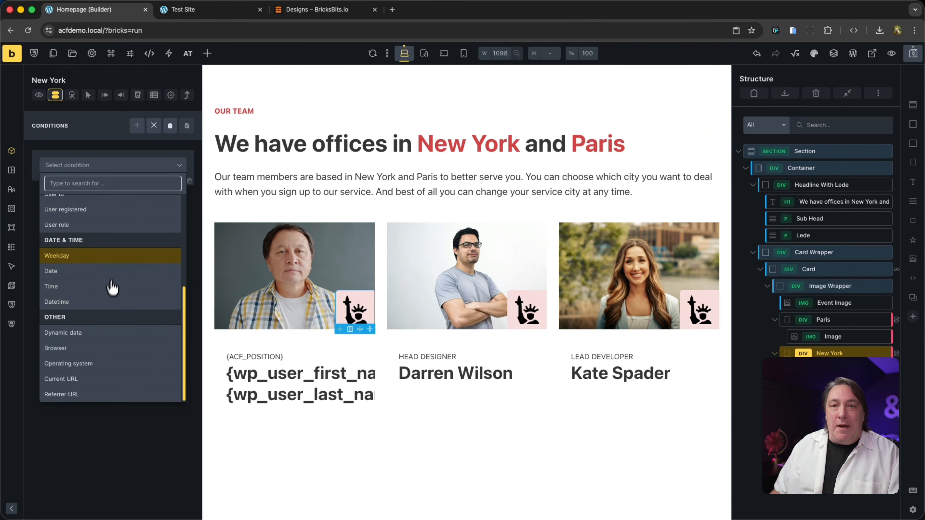
click(131, 341)
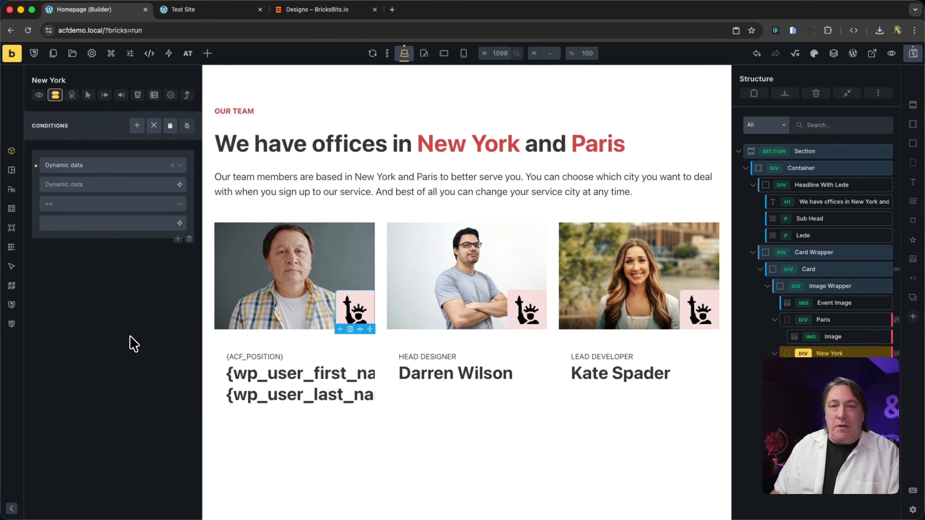
click(176, 184)
click(155, 218)
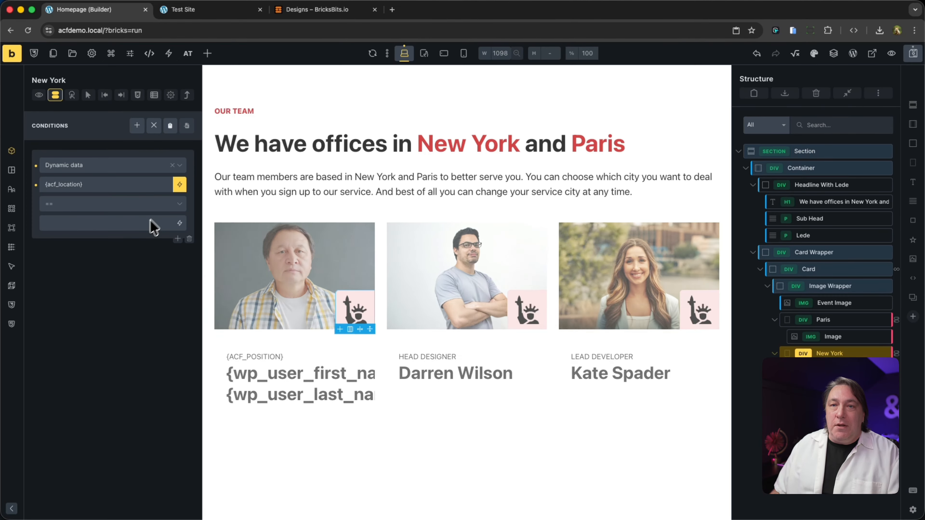
click(95, 214)
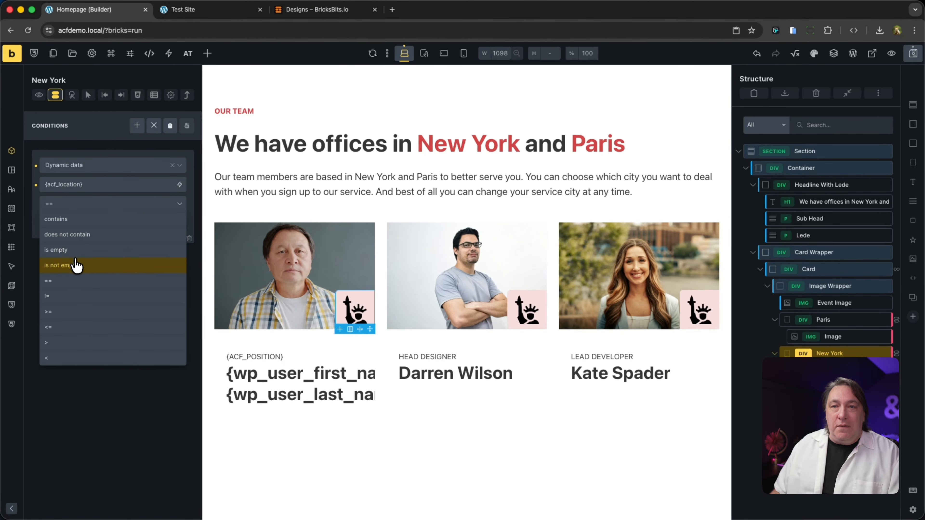
click(72, 288)
click(82, 223)
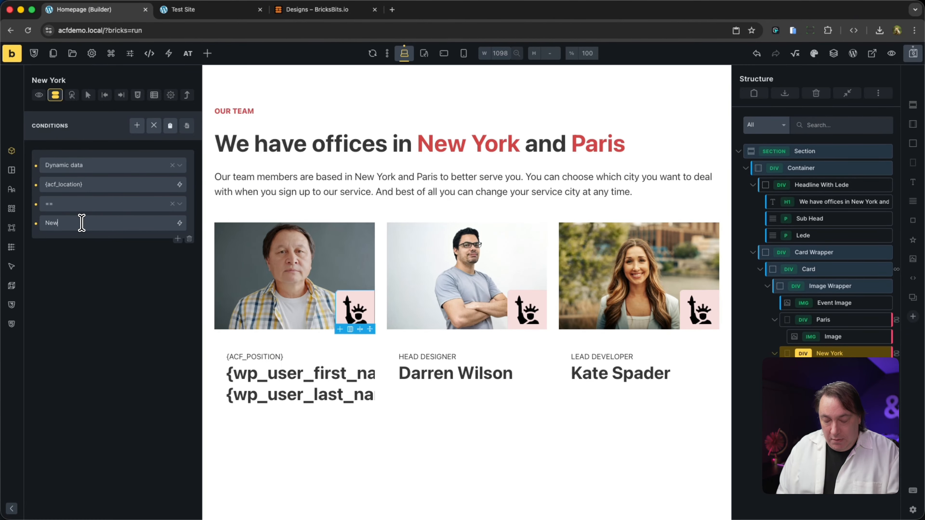
text(New York)
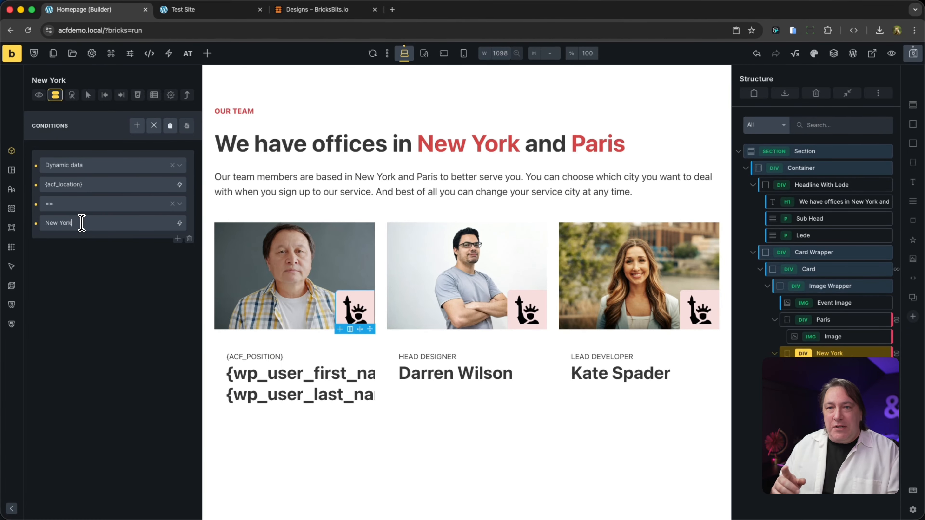
- Extend the card's position subtitle to read {acf_position} - {acf_location}, save the page and switch to the Test Site page
click(271, 356)
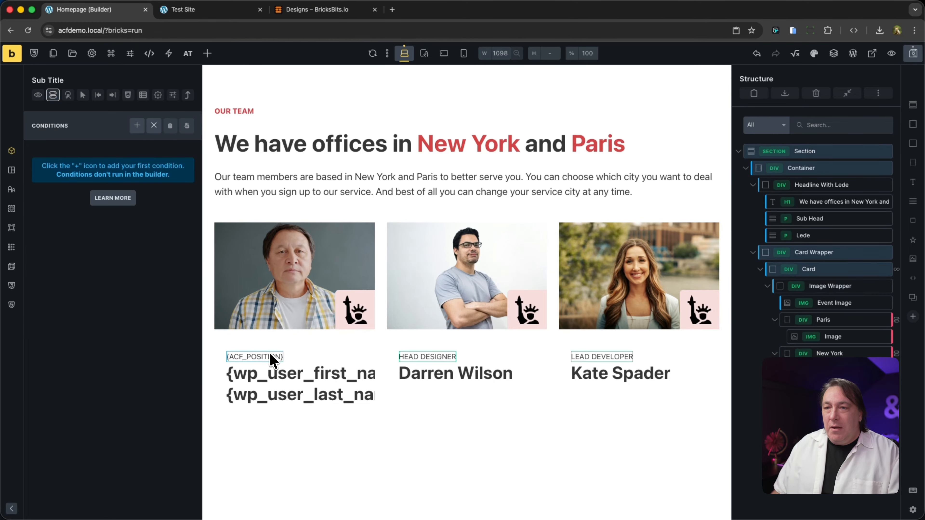
click(11, 153)
click(111, 223)
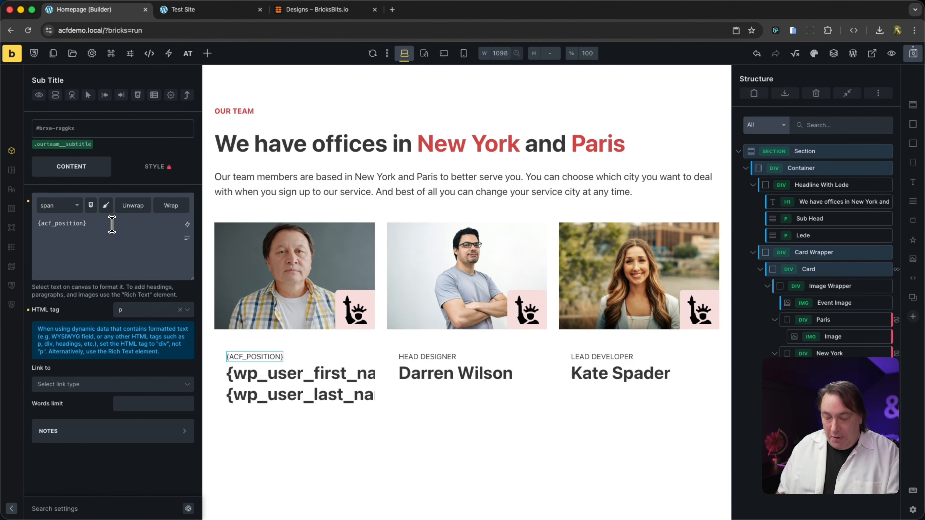
text(-)
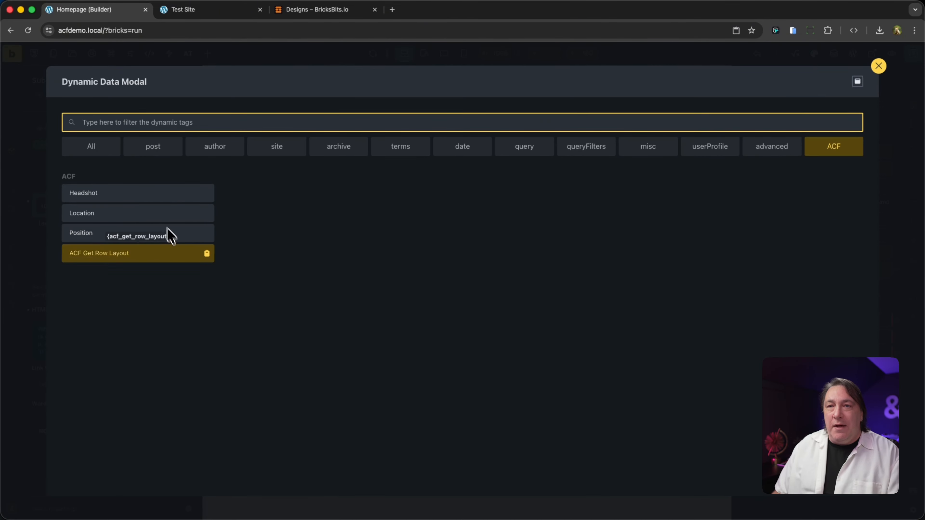
click(164, 214)
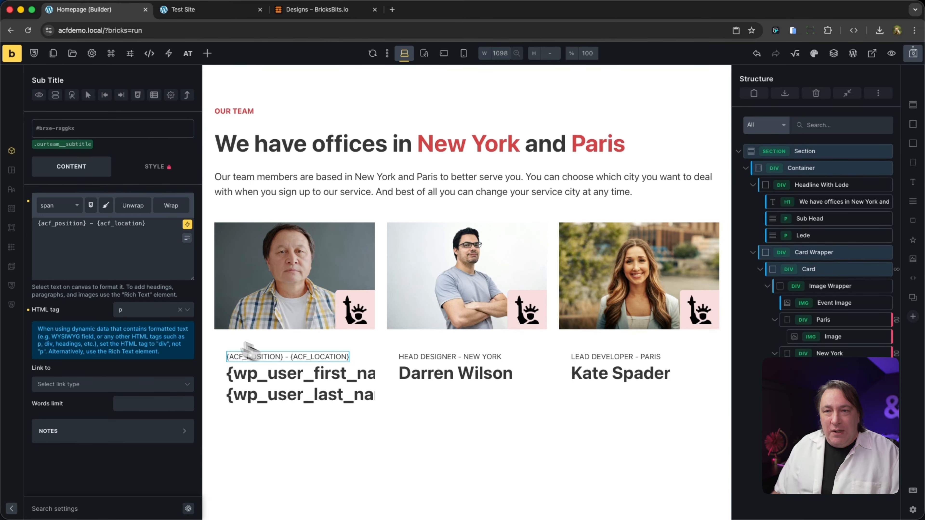
click(910, 60)
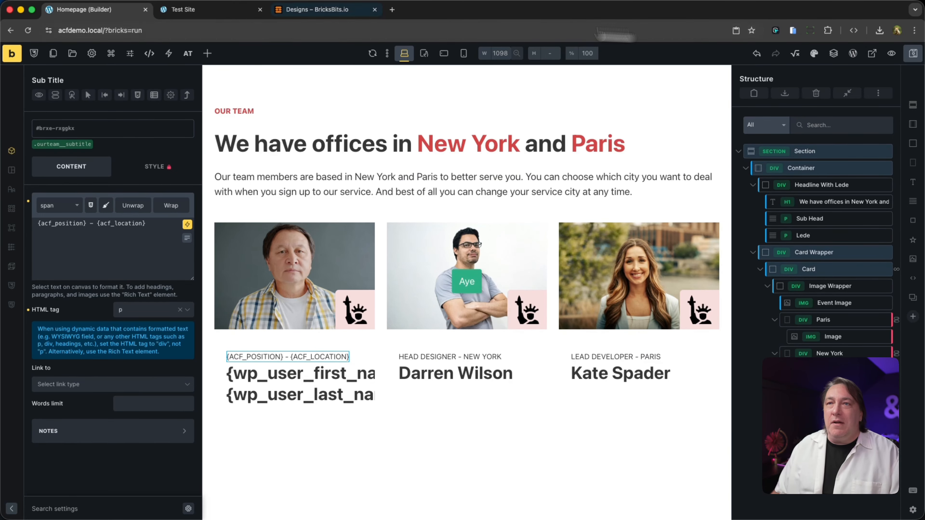
click(227, 13)
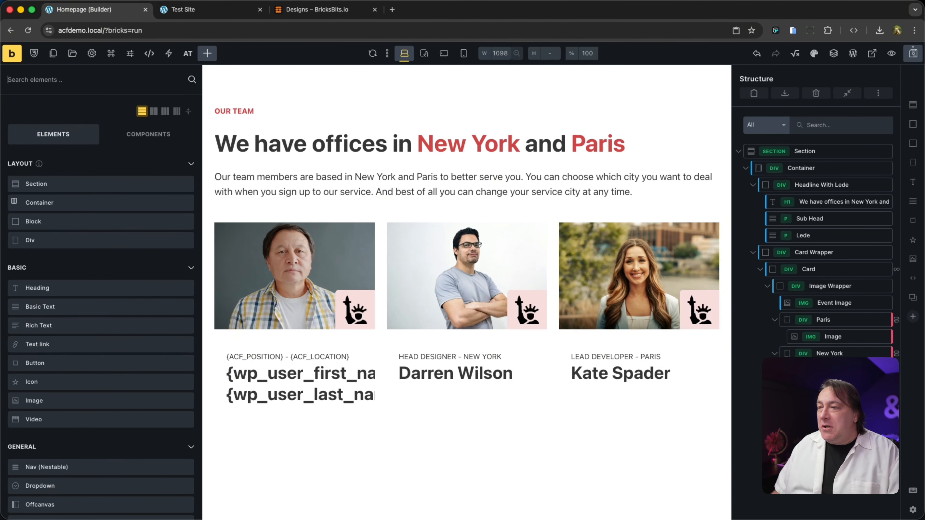
- Add a Basic Text element inside the Image Wrapper and name it CEO
click(851, 286)
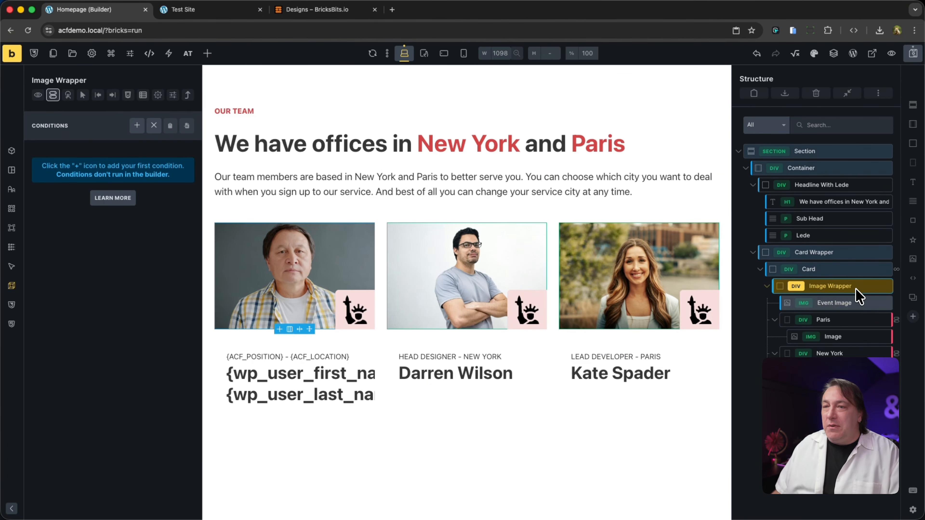
click(914, 202)
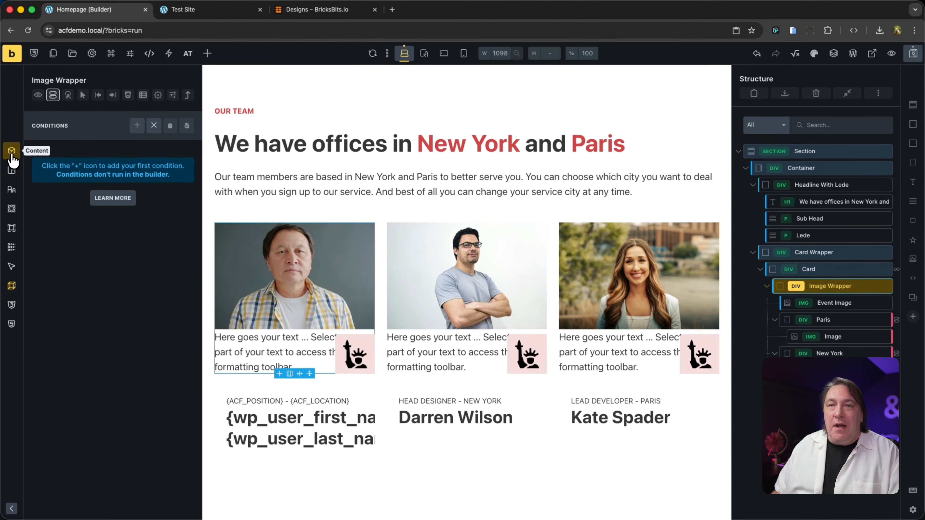
click(12, 154)
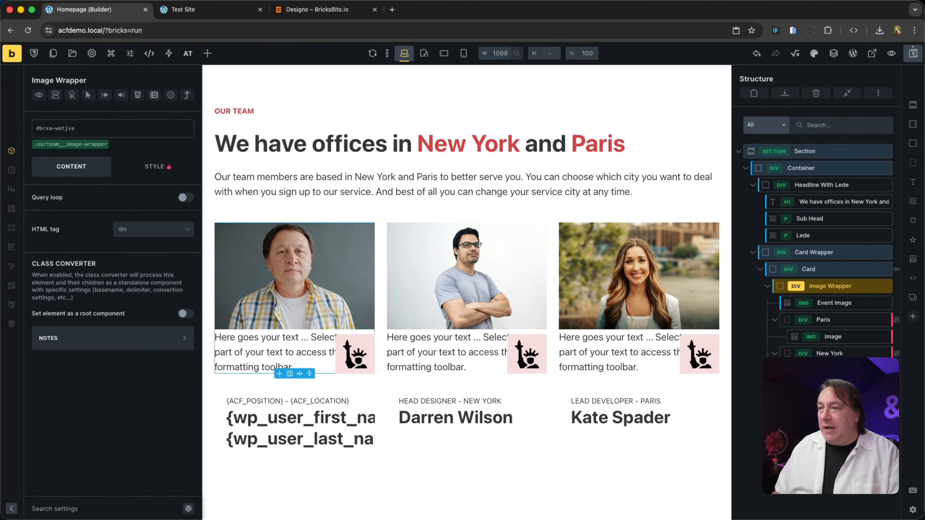
click(832, 387)
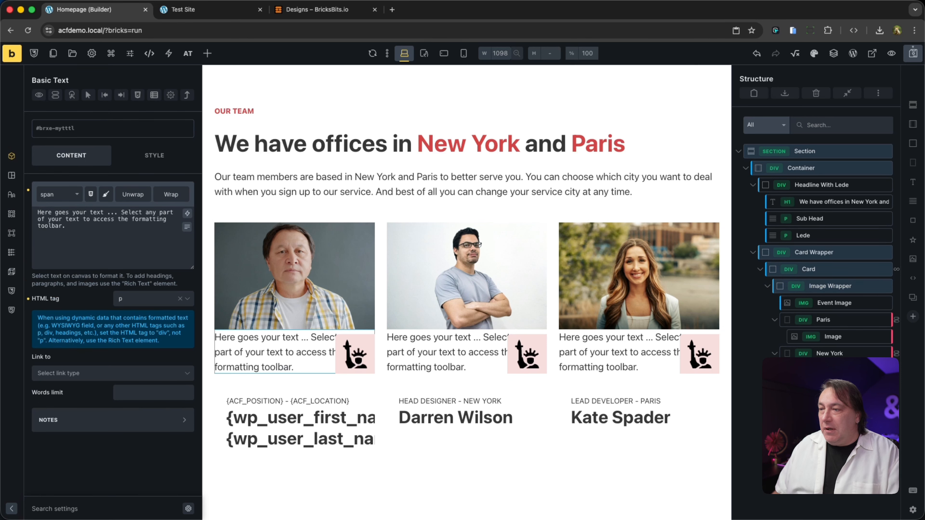
text(CEO)
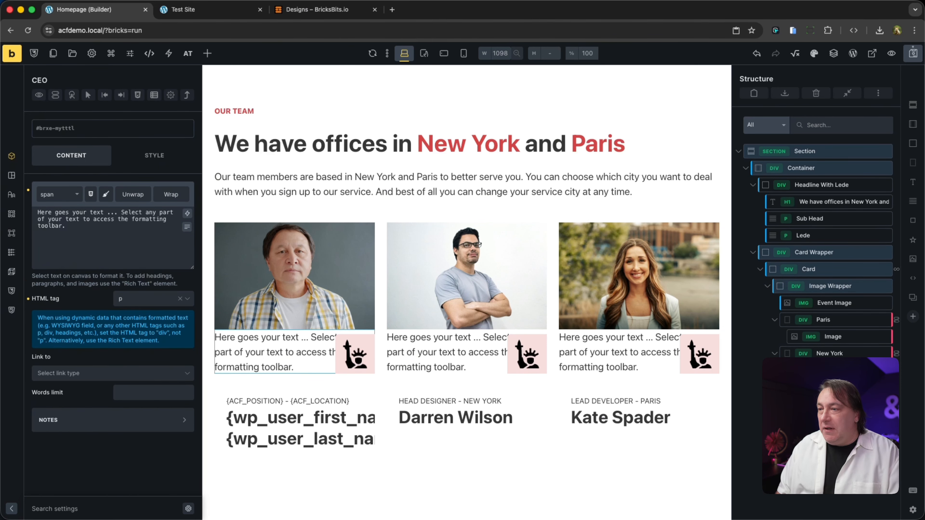
- Replace the placeholder text of the CEO element with CEO
click(140, 244)
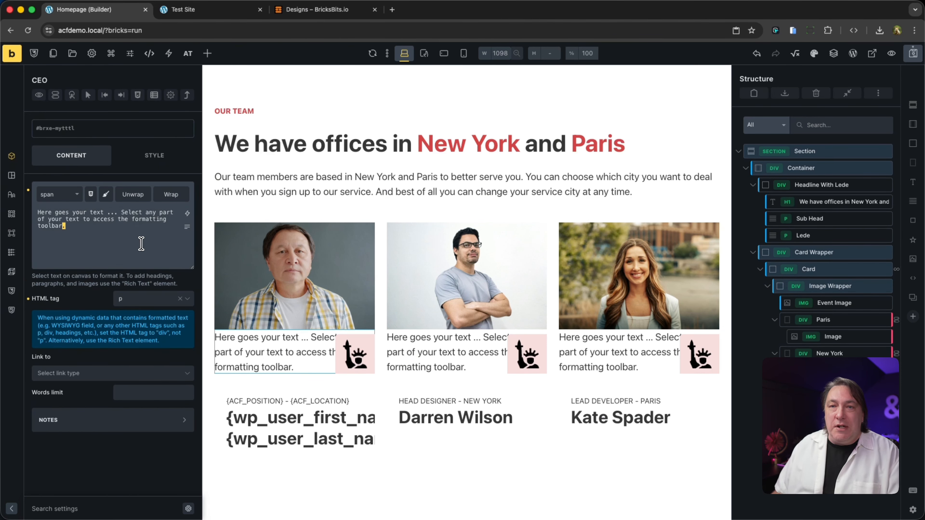
key(super+a)
text(CEO)
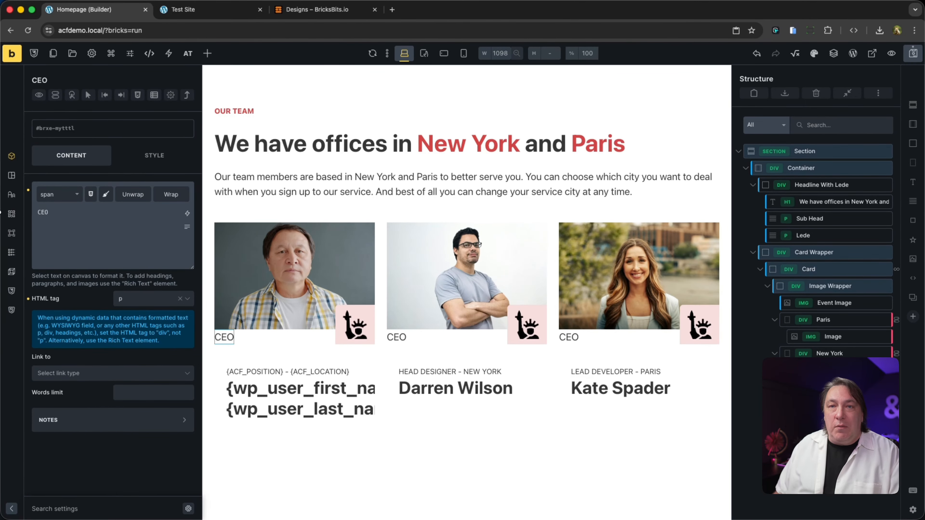
- Set the CEO badge's padding to var(--space-xs) on top and bottom and var(--space-s) on both sides
click(12, 176)
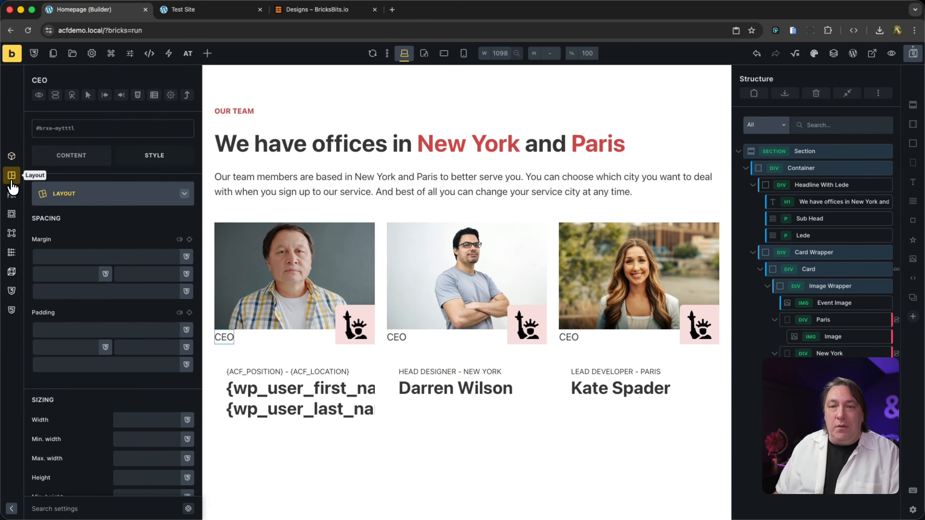
click(112, 329)
text(space-xs))
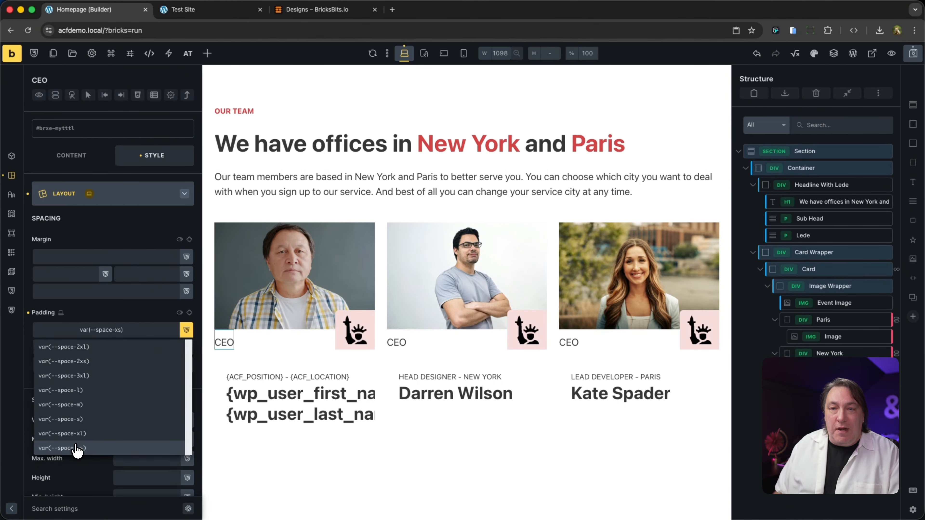
click(76, 447)
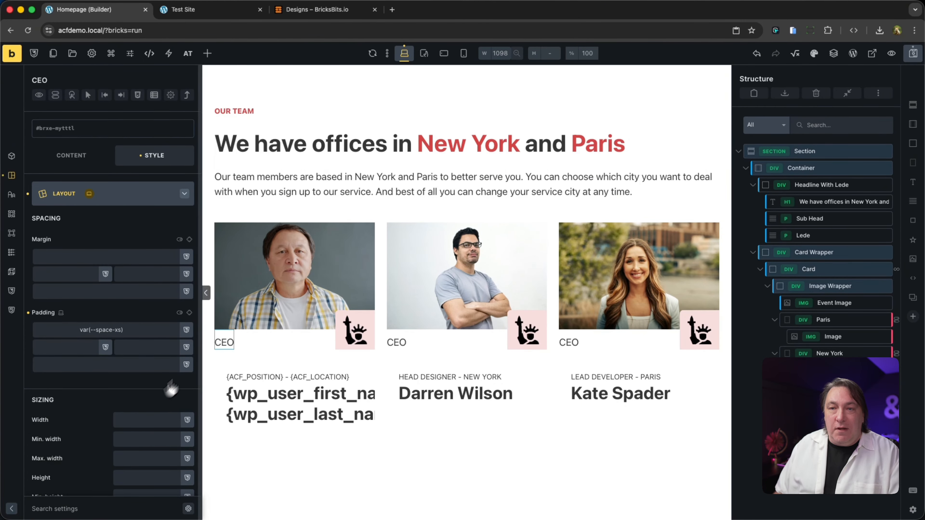
click(190, 313)
click(79, 348)
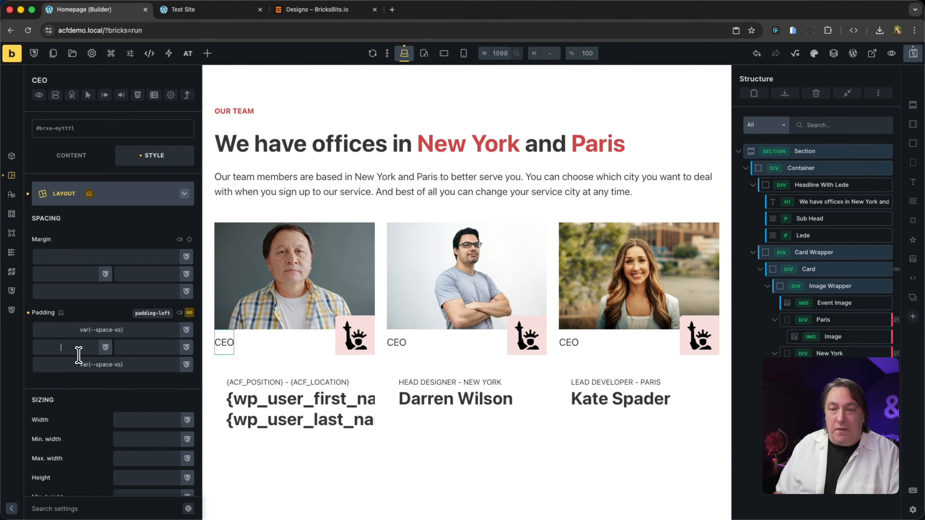
text(space)
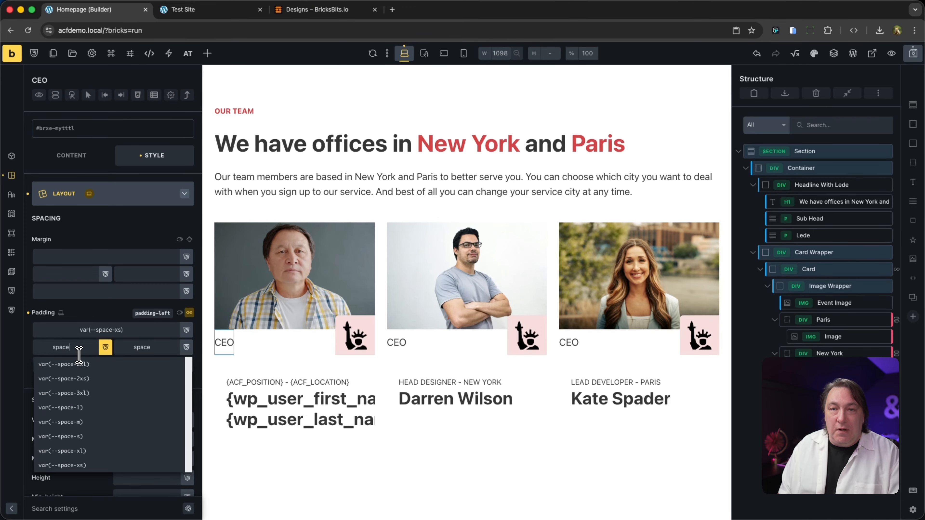
text(-s)
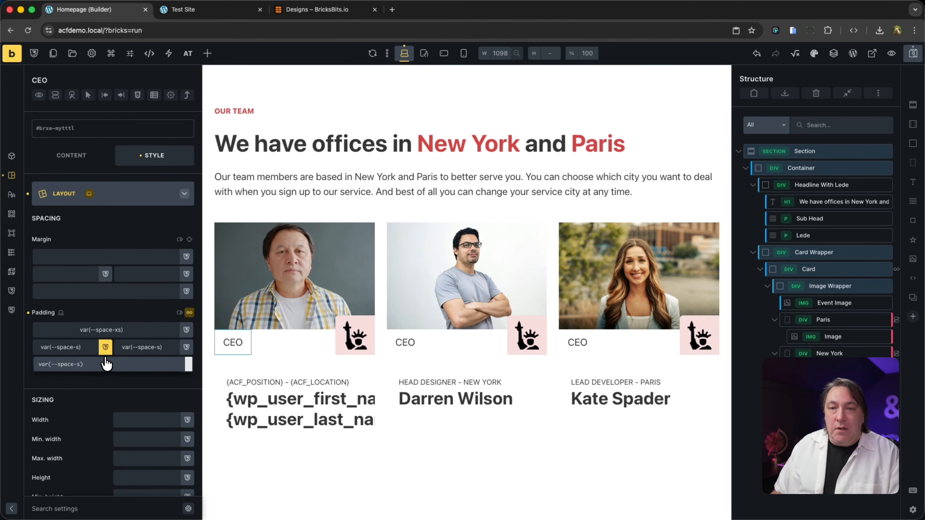
click(106, 364)
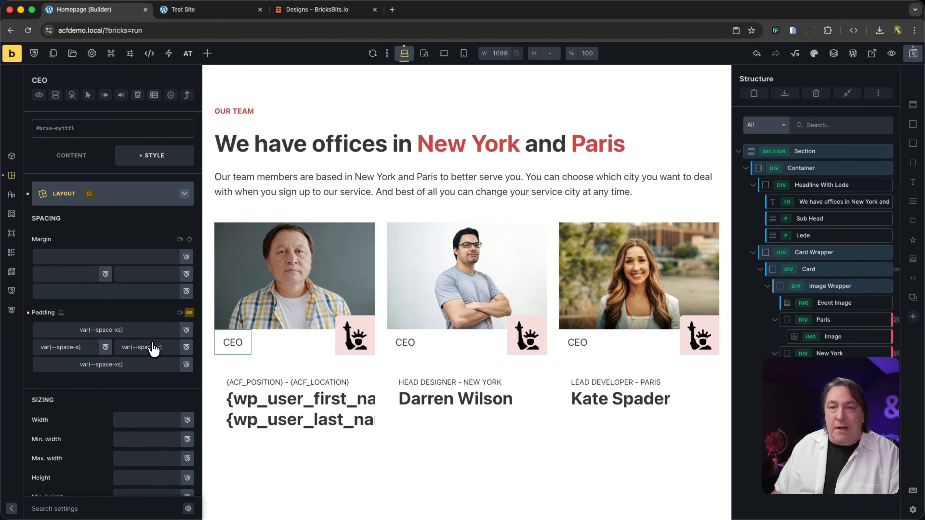
- Give the CEO badge var(--light) text and a dark red primary background
click(10, 203)
click(187, 220)
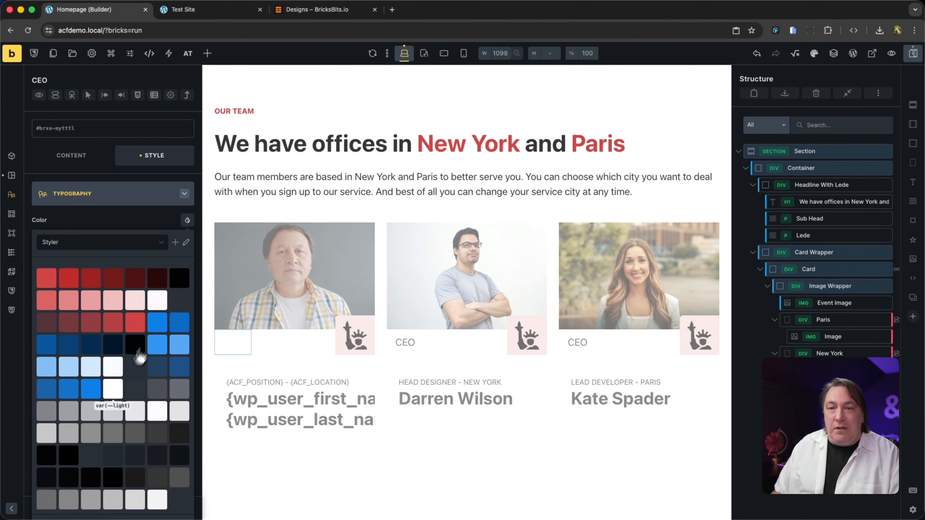
click(114, 388)
click(10, 216)
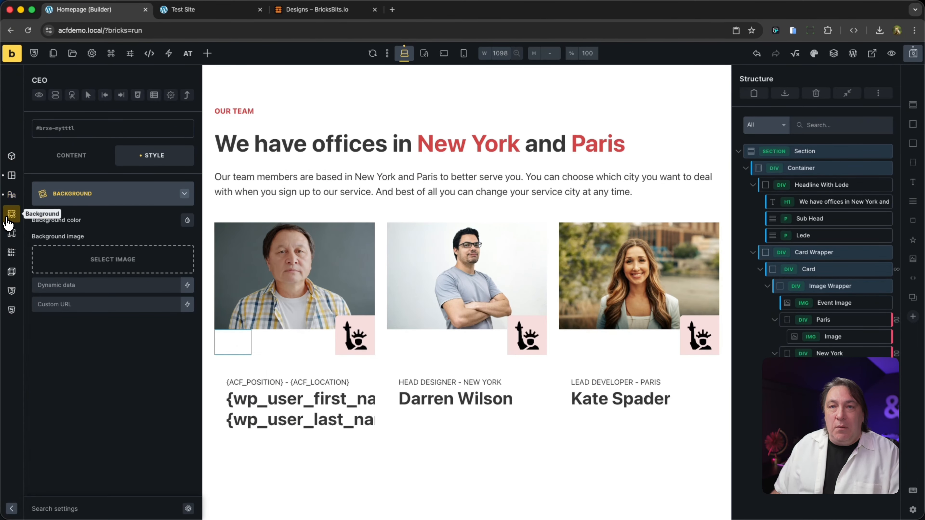
click(187, 220)
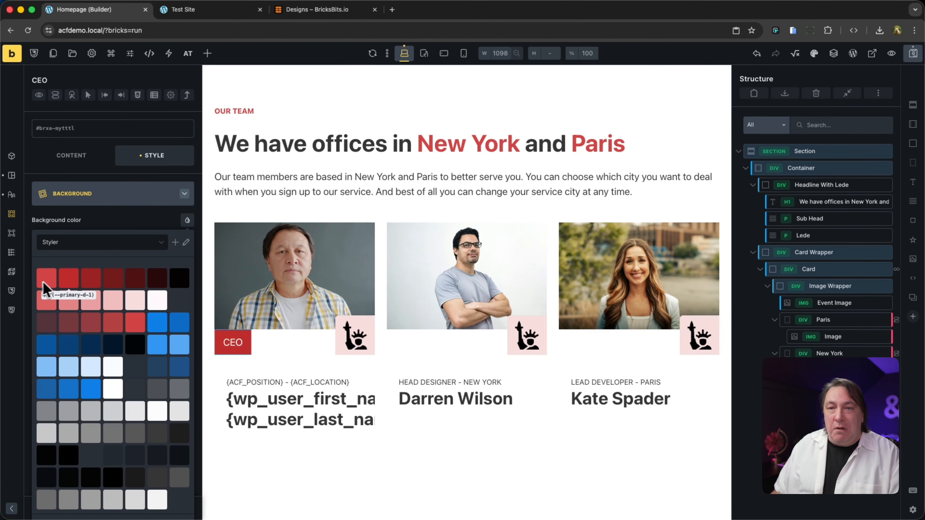
click(111, 279)
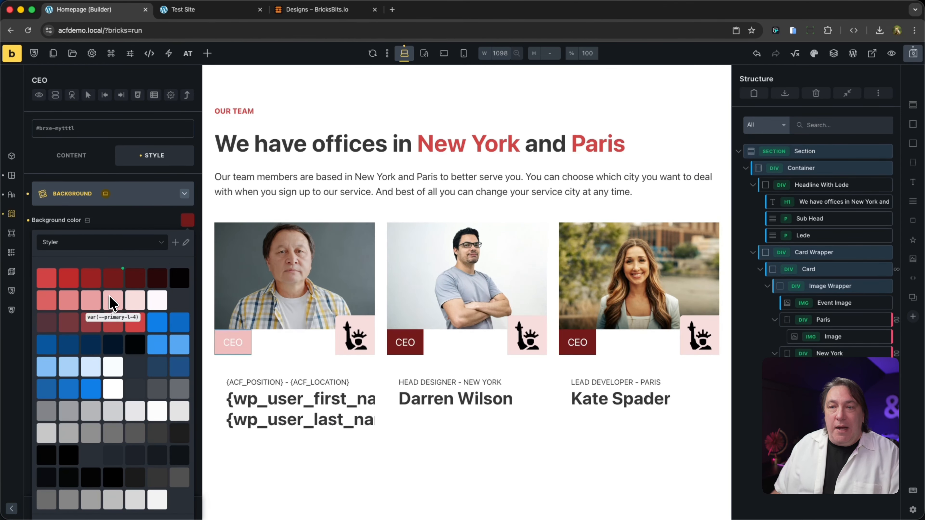
- Set the CEO badge's font size to var(--text-s) and its font weight to 600
click(11, 195)
click(187, 240)
click(116, 404)
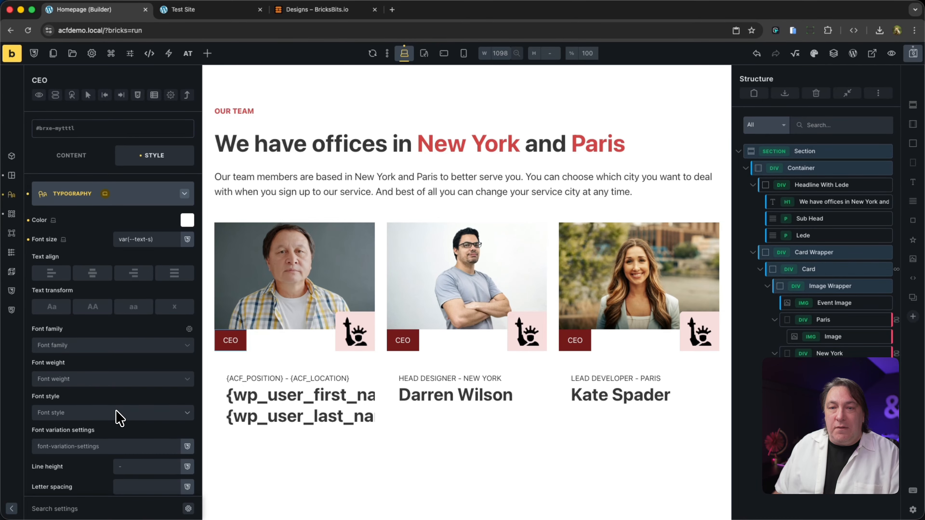
click(124, 383)
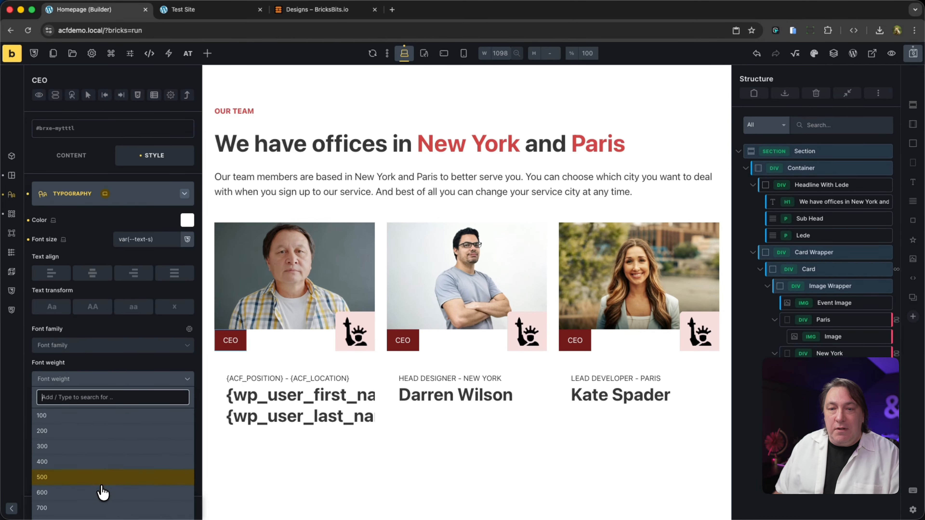
click(104, 493)
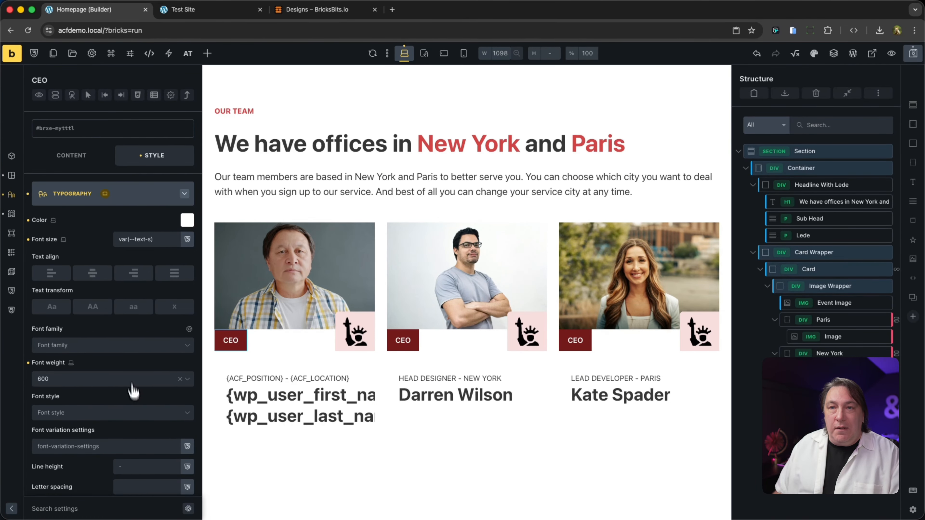
- Round the CEO badge's top-left and top-right corners with a var(--radius-m) border radius
click(13, 237)
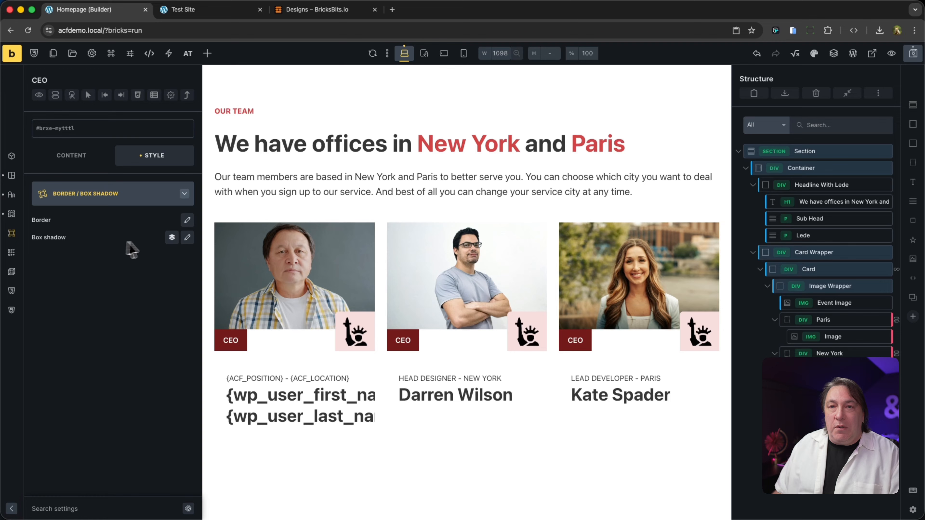
click(187, 220)
click(76, 380)
text(var(--radius-m)
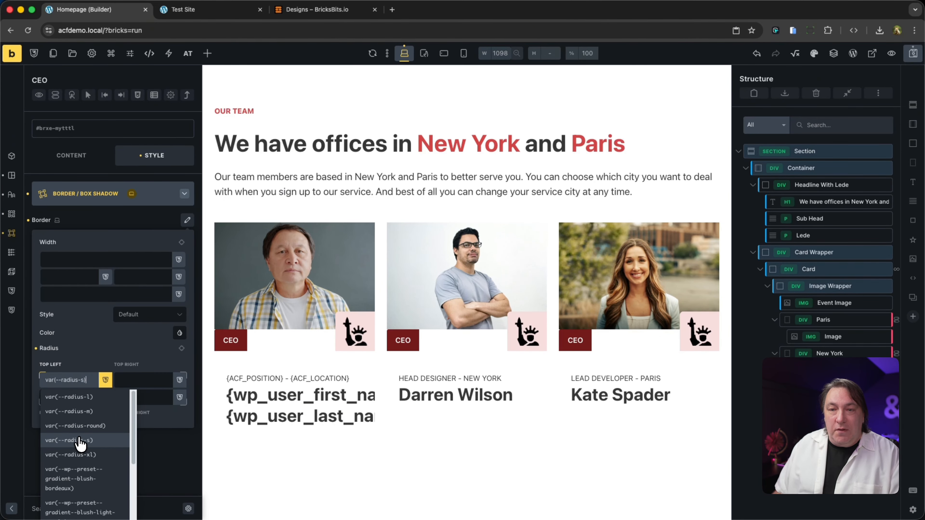
click(79, 424)
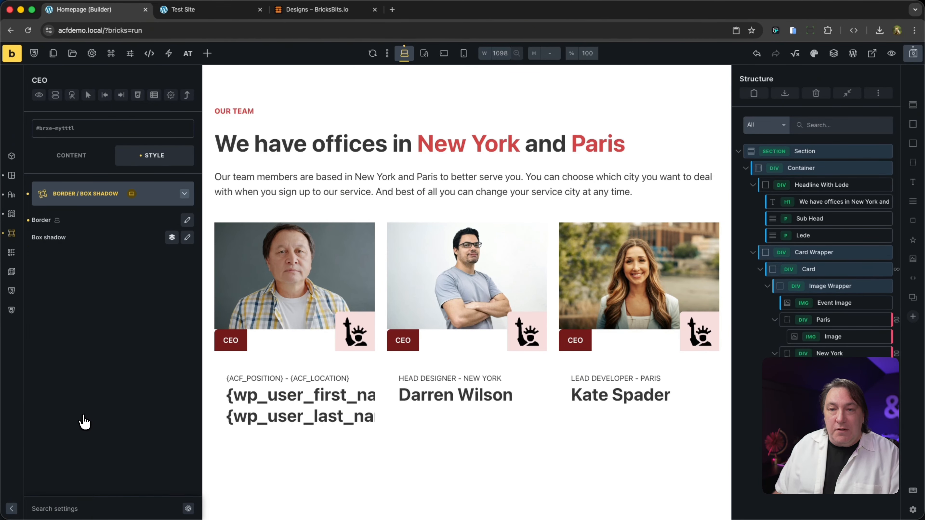
click(187, 221)
click(139, 379)
text(radius-round))
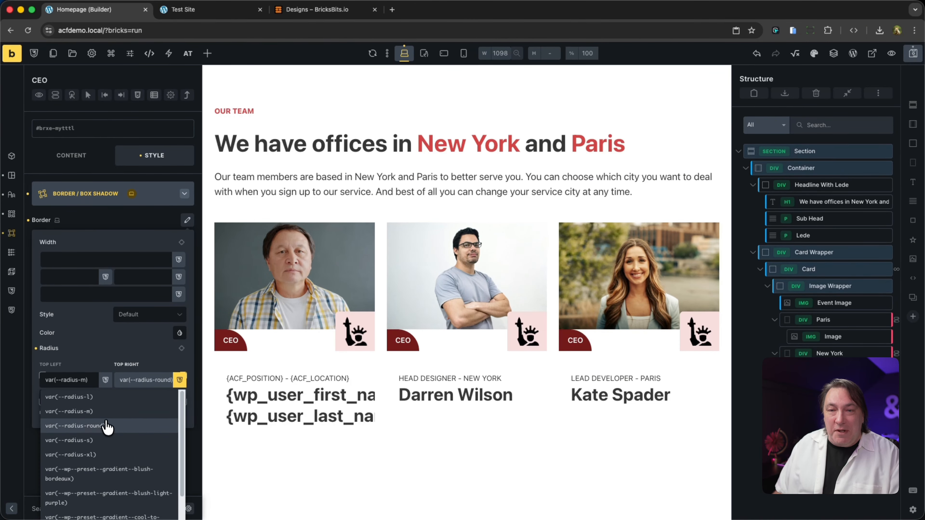
click(106, 424)
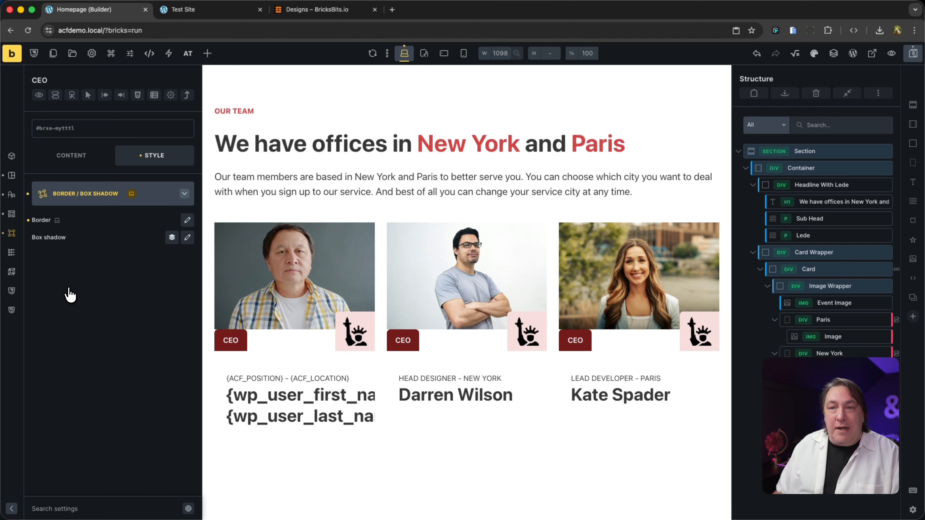
- Set the CEO badge's positioning to absolute
click(12, 175)
scroll(116, 430, down, 6)
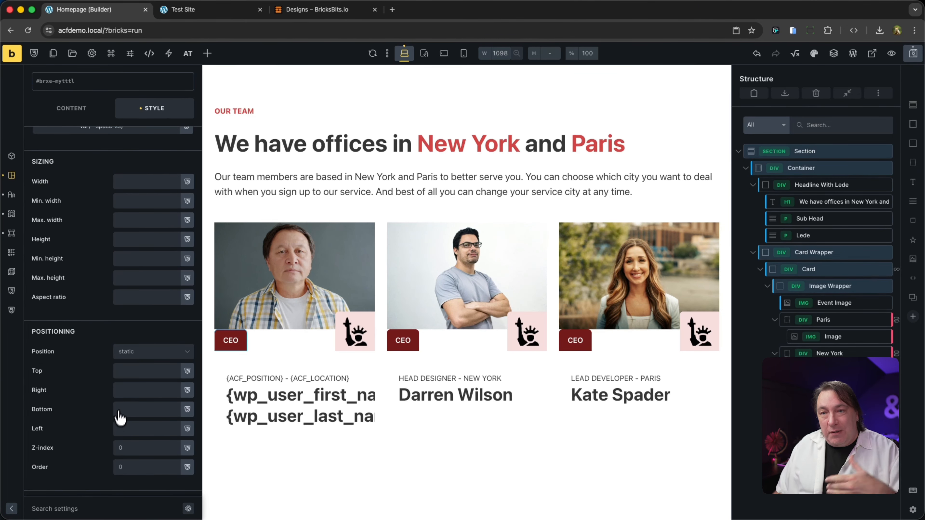
click(142, 355)
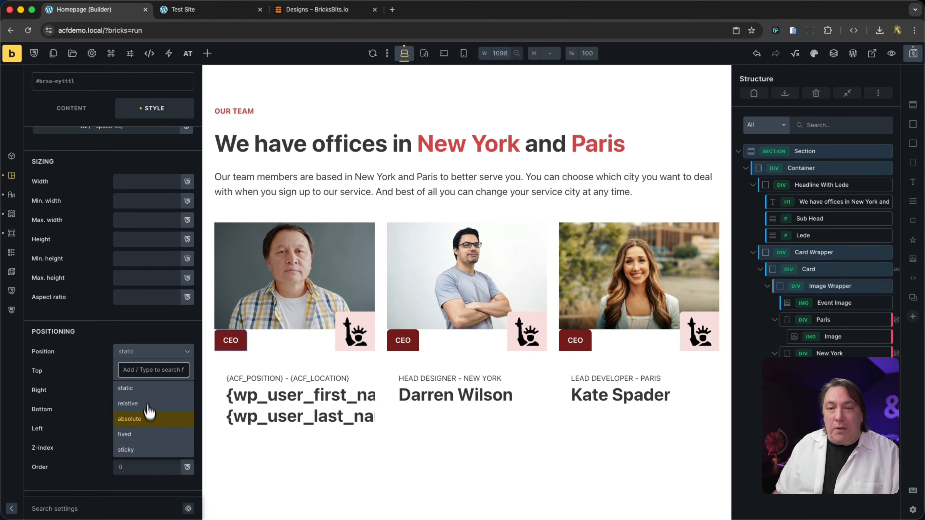
click(147, 419)
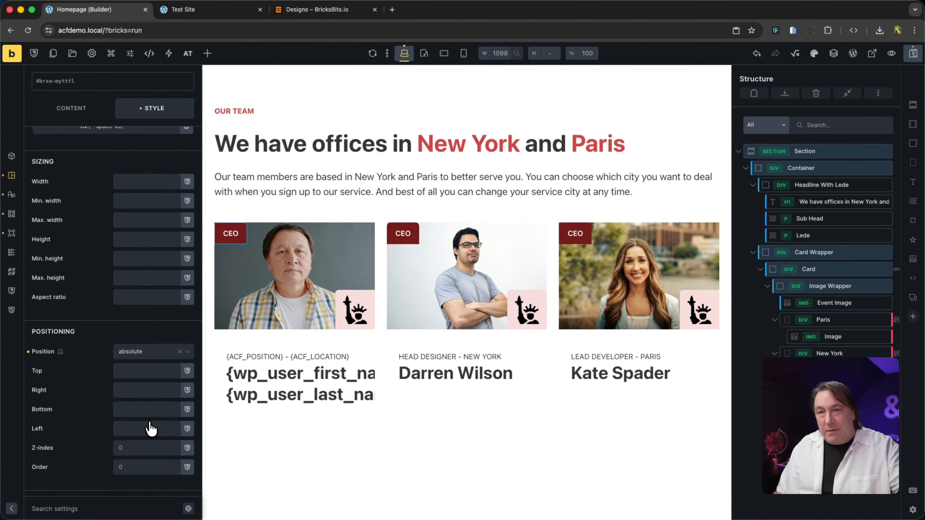
- Rotate the CEO badge 90 degrees around the Z axis with a transform
click(11, 271)
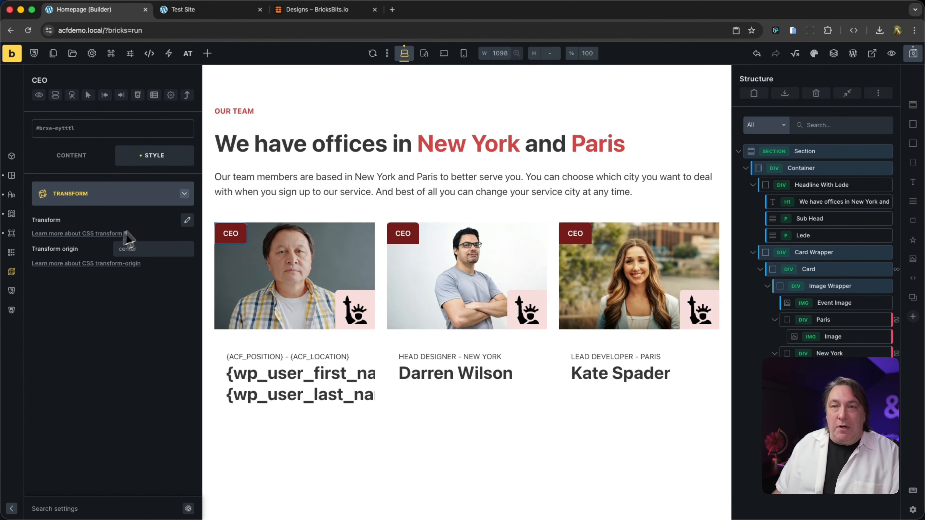
click(187, 219)
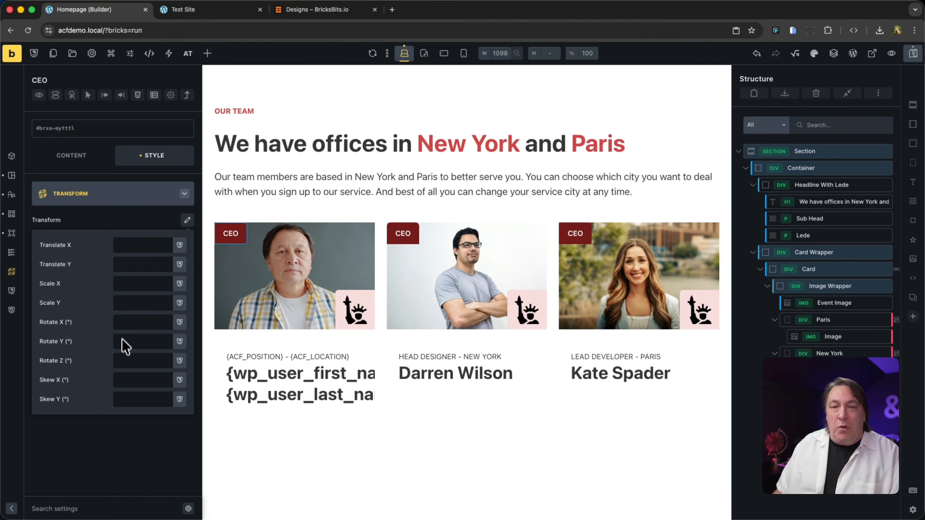
click(124, 360)
text(90)
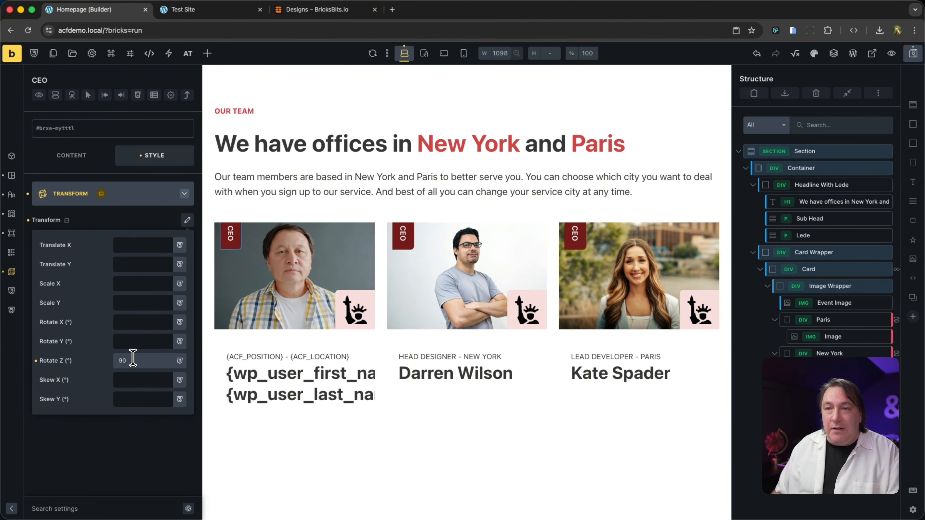
- Set the CEO badge's Translate Y and Translate X transforms to 50% each
click(128, 244)
click(126, 262)
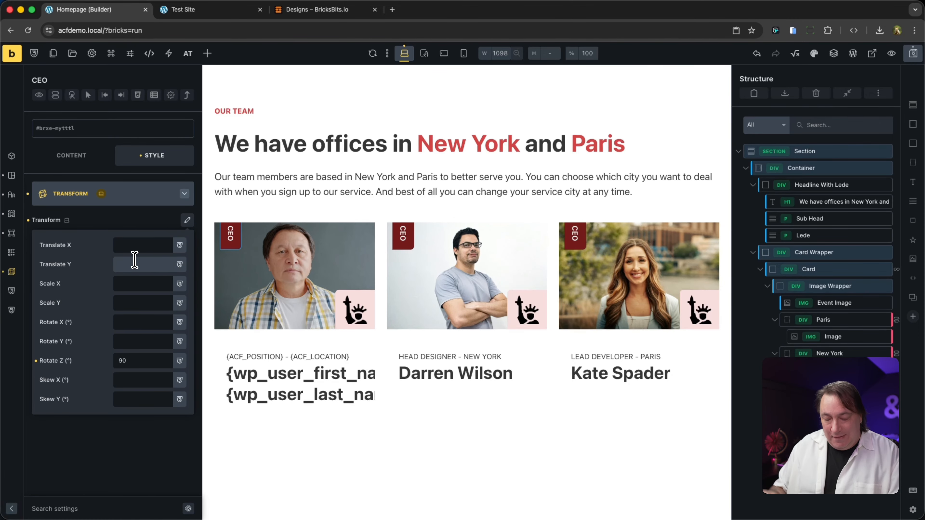
text(50%)
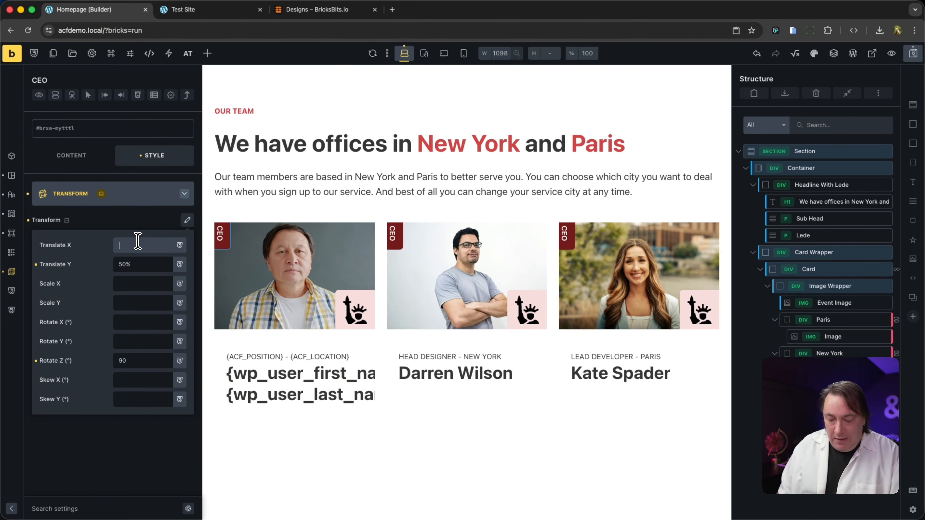
text(50%)
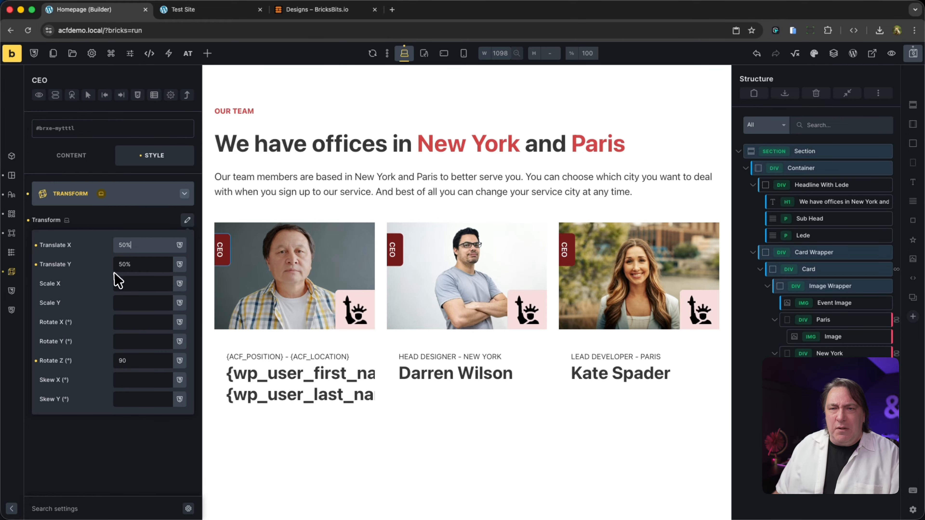
- Try a Translate X of 40% on the CEO badge and return it to 50%
drag(123, 246, 120, 245)
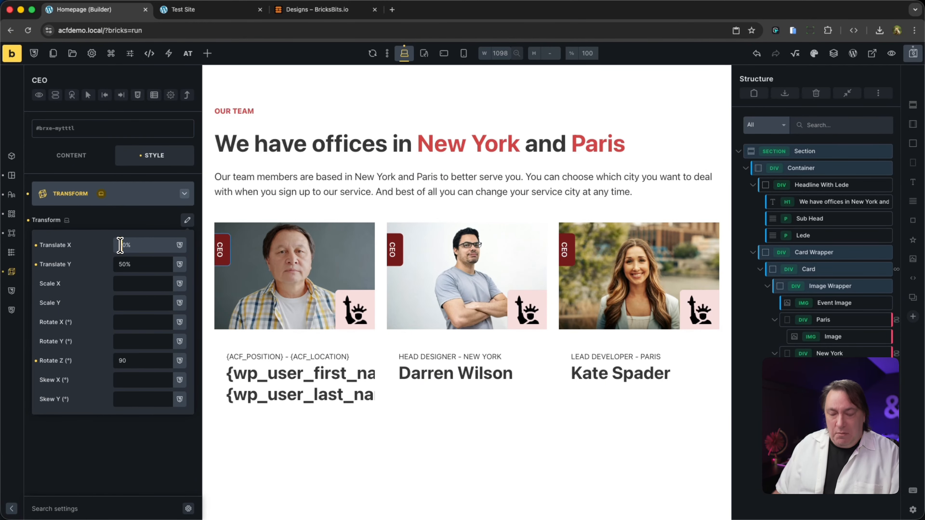
text(4)
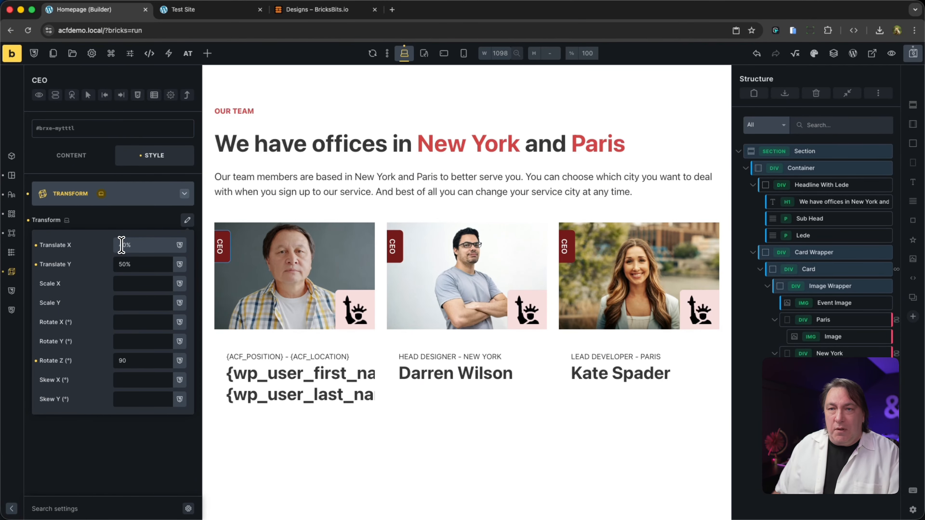
key(BackSpace)
text(5)
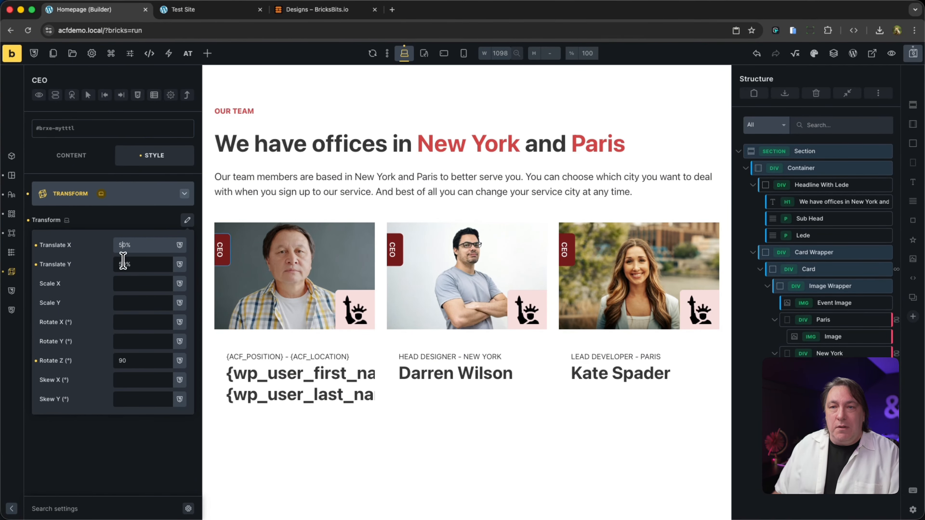